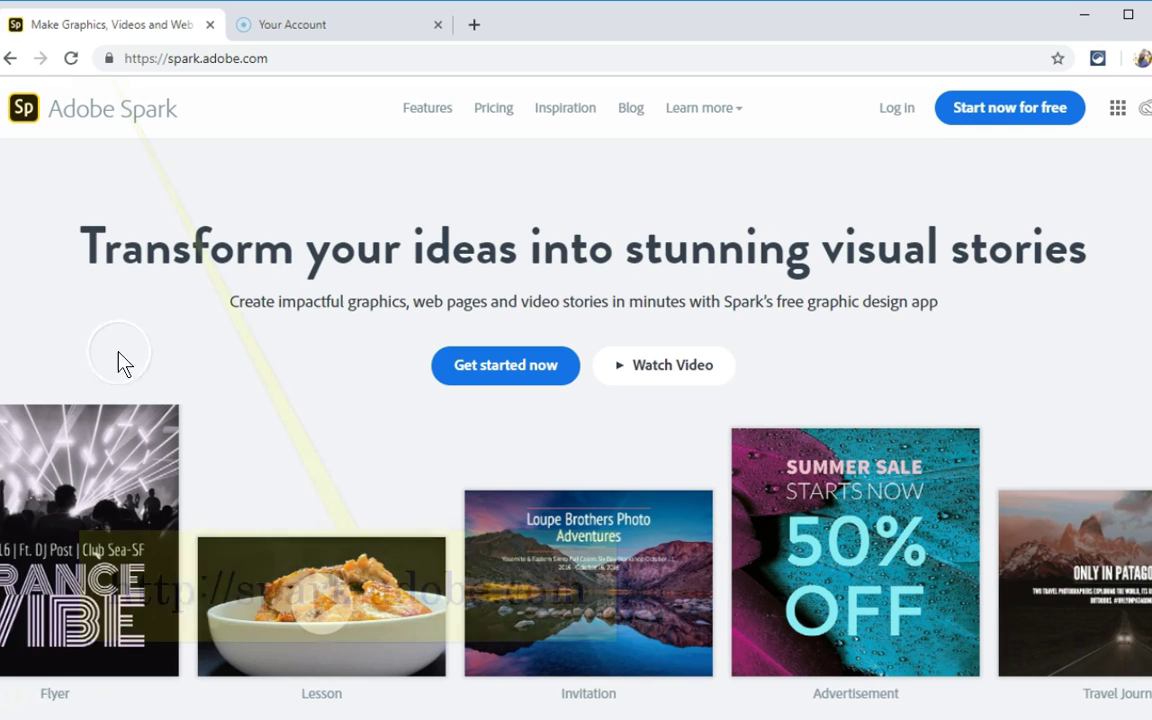
Log in to Adobe Spark at spark.adobe.com with the Google account.
{"action": "left_click", "coordinate": [123, 55]}
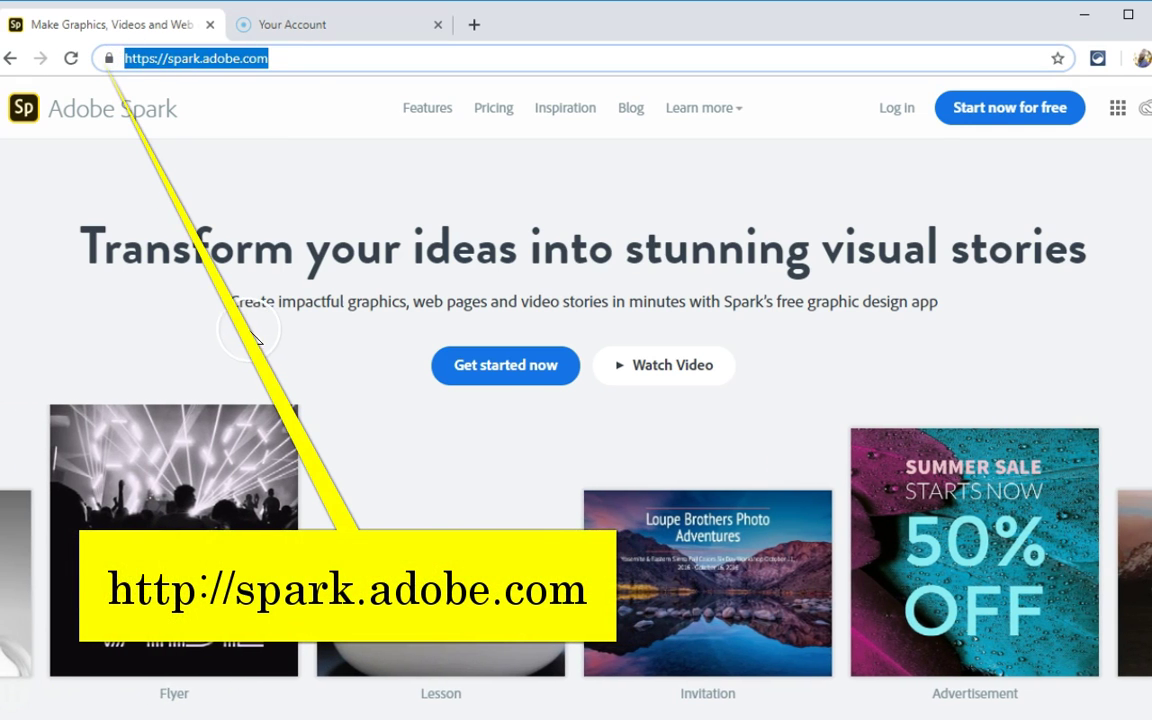
{"action": "left_click", "coordinate": [890, 110]}
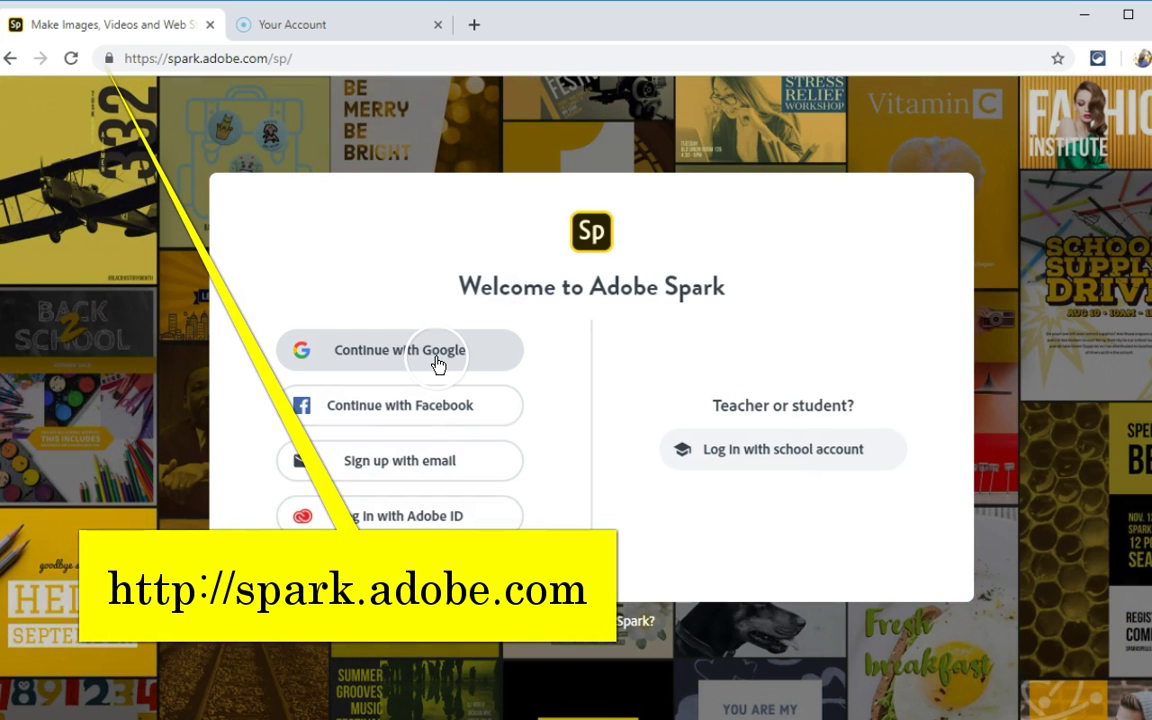
{"action": "left_click", "coordinate": [433, 365]}
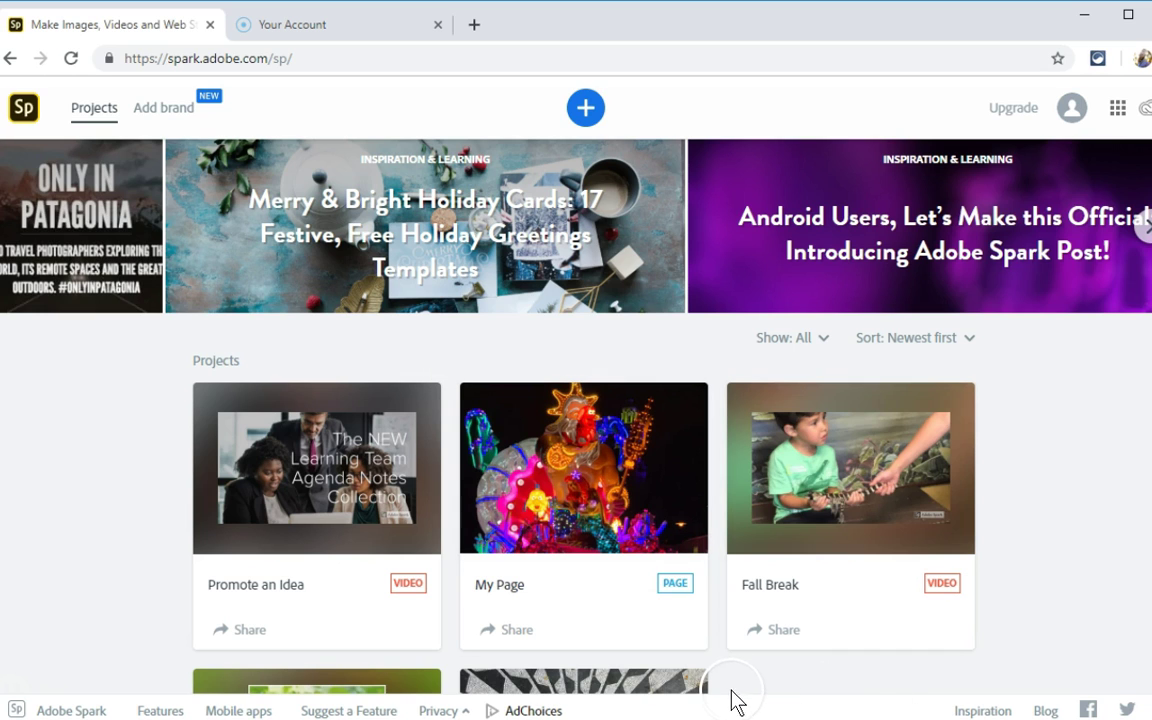
Create a new project as a video started from scratch instead of from one of the suggested templates.
{"action": "mouse_move", "coordinate": [660, 650]}
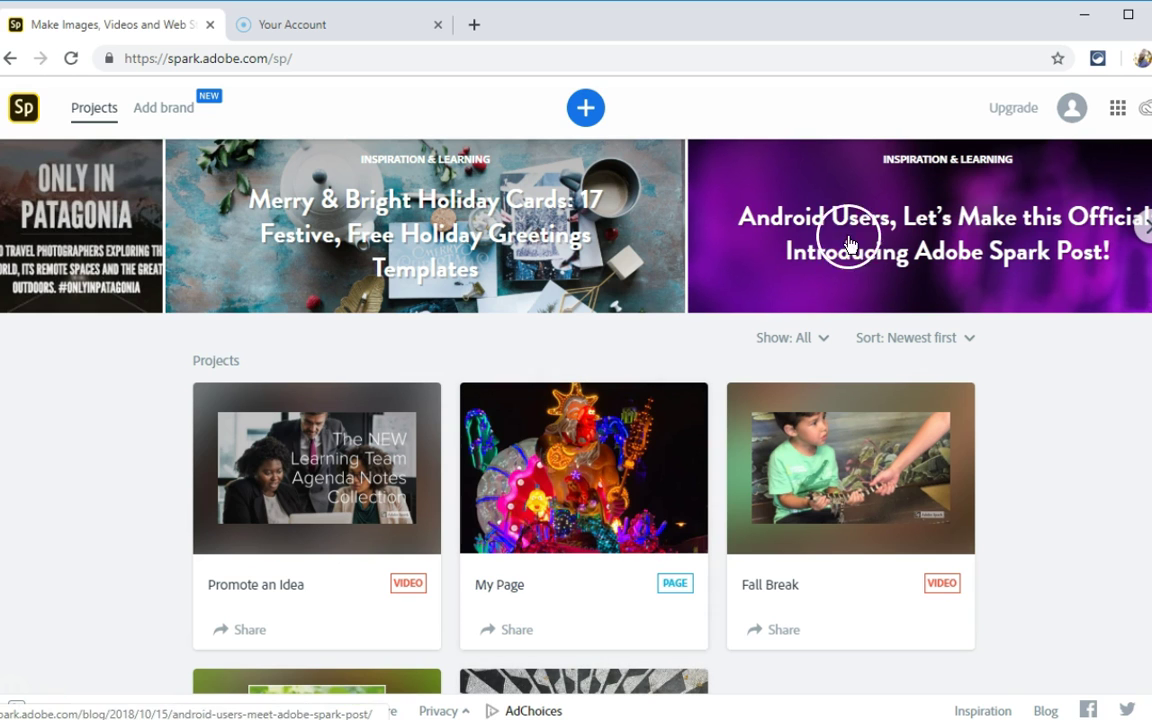
{"action": "left_click", "coordinate": [586, 108]}
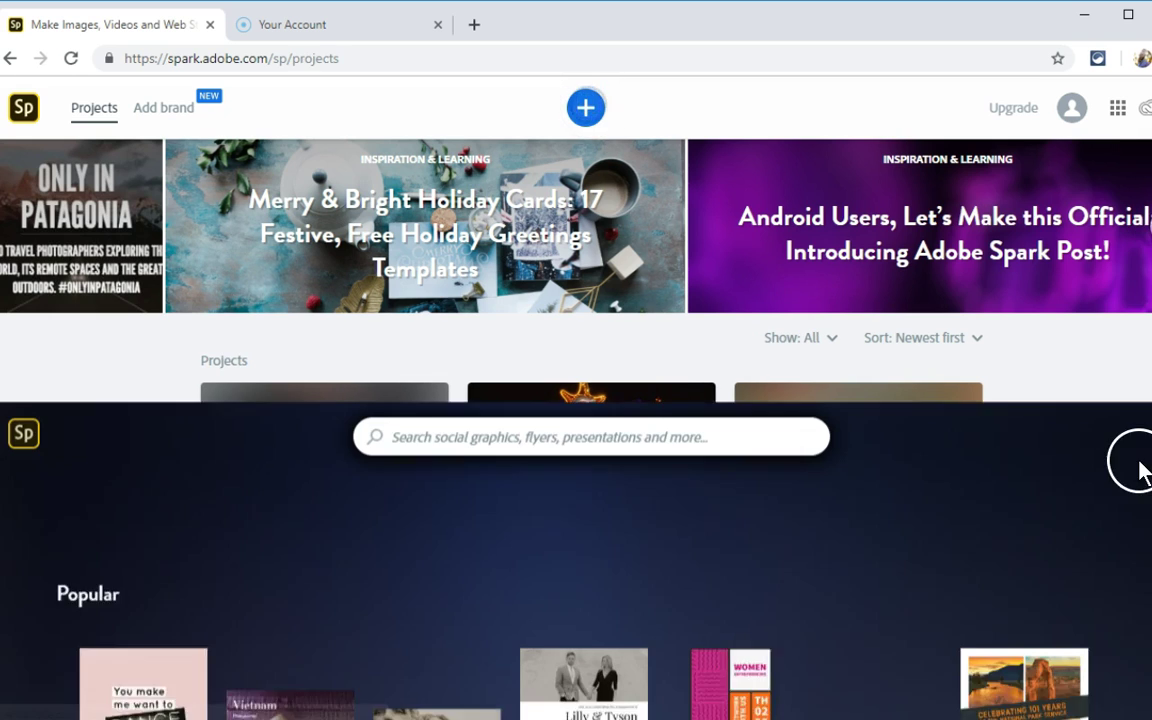
{"action": "scroll", "coordinate": [192, 435], "scroll_direction": "down", "scroll_amount": 8}
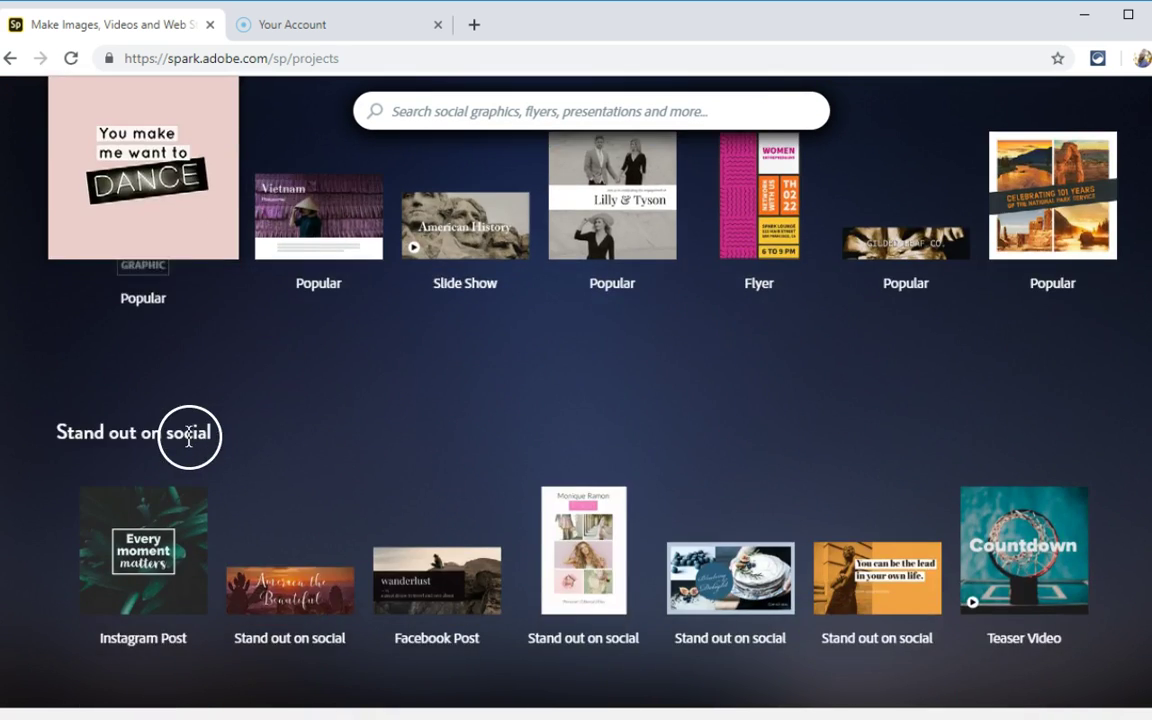
{"action": "scroll", "coordinate": [198, 440], "scroll_direction": "down", "scroll_amount": 6}
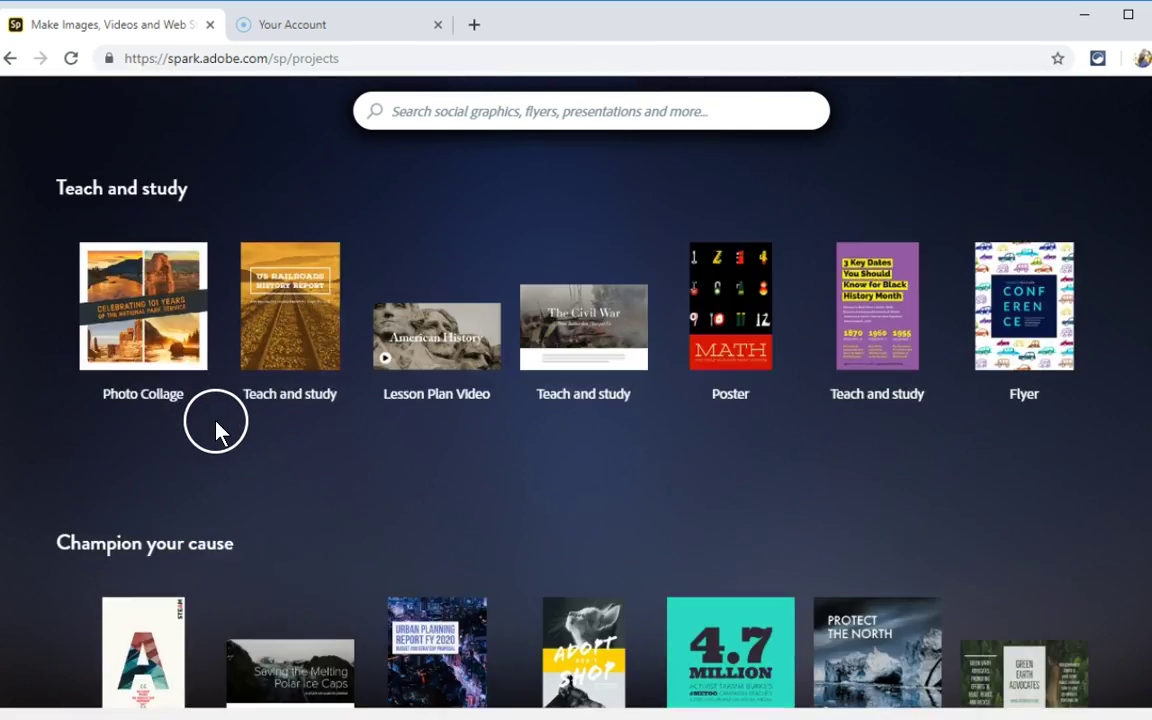
{"action": "scroll", "coordinate": [884, 483], "scroll_direction": "down", "scroll_amount": 10}
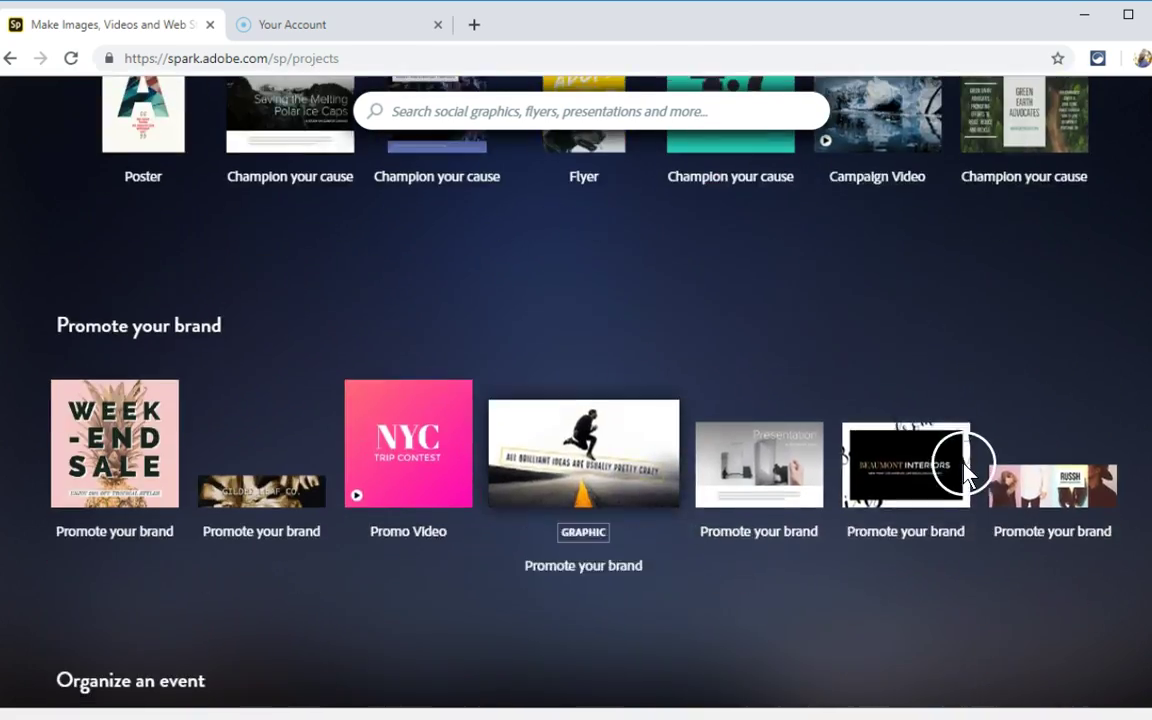
{"action": "scroll", "coordinate": [830, 478], "scroll_direction": "down", "scroll_amount": 3}
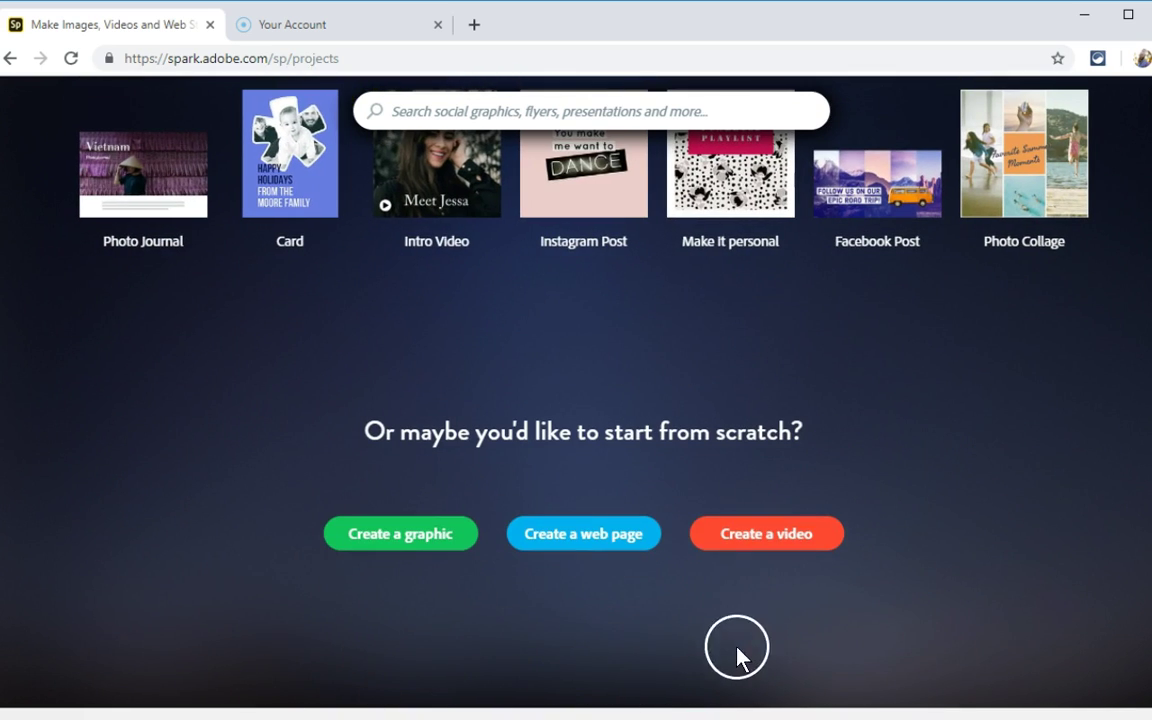
{"action": "left_click", "coordinate": [799, 540]}
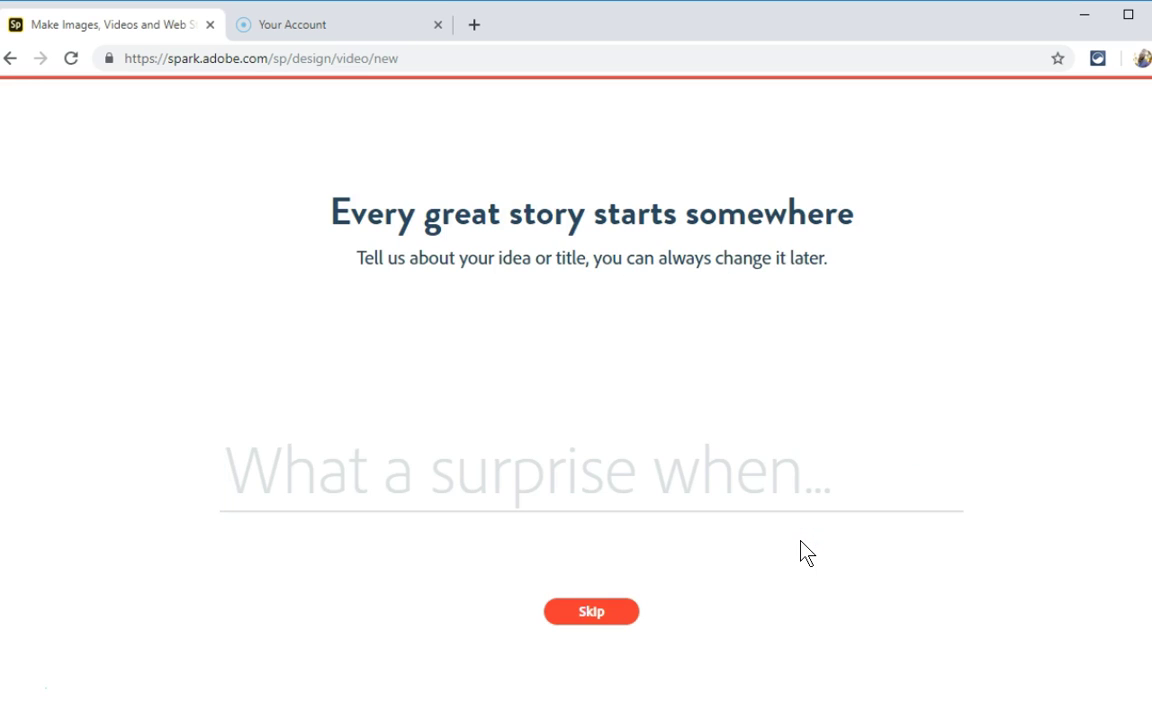
Title the video "San Diego Zoo" and choose the Make Up My Own story template.
{"action": "type", "text": "Sa"}
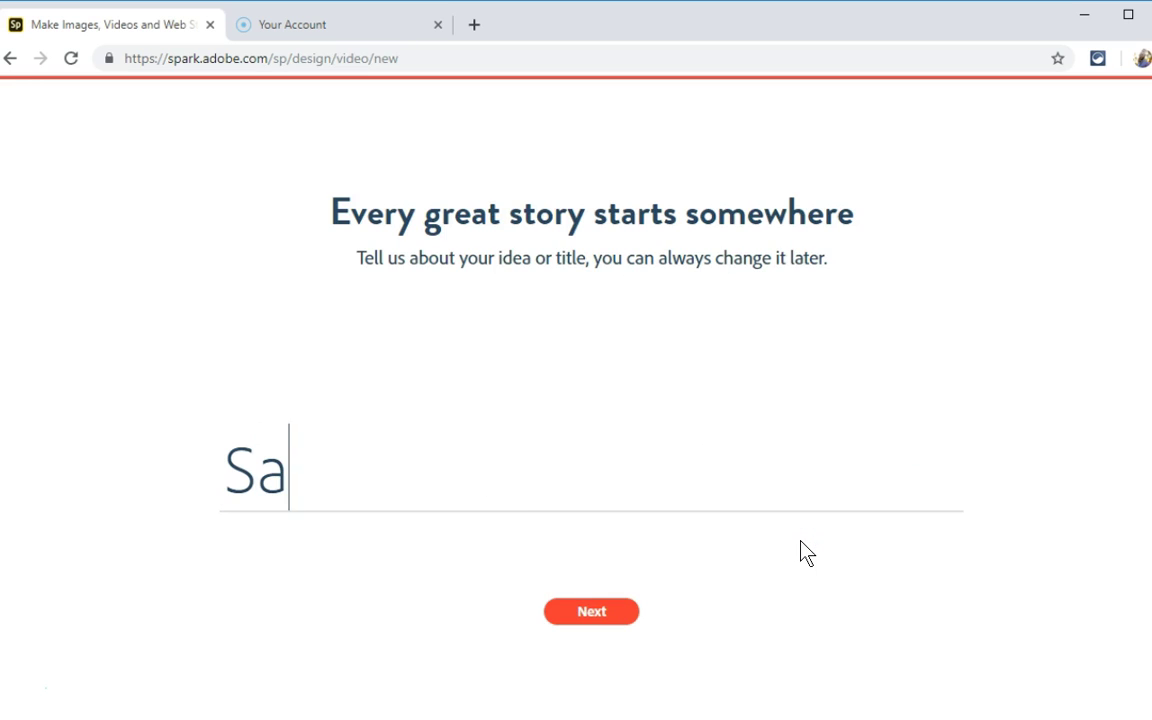
{"action": "type", "text": "n DIego Zoo"}
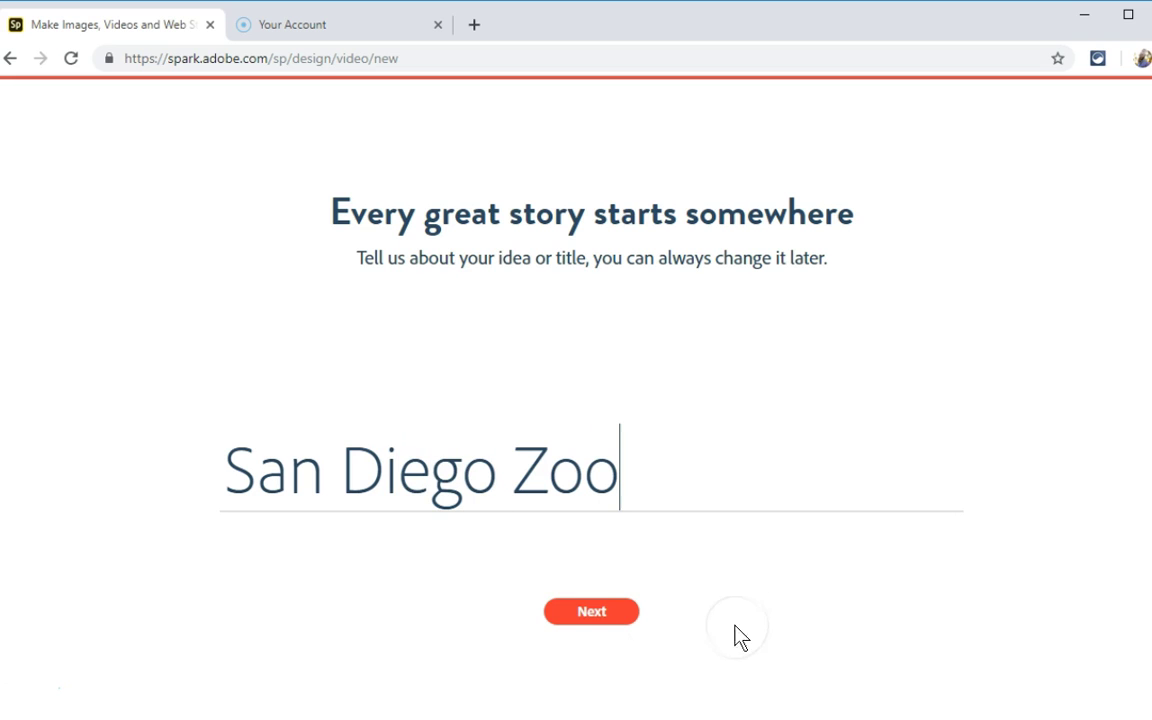
{"action": "left_click", "coordinate": [588, 614]}
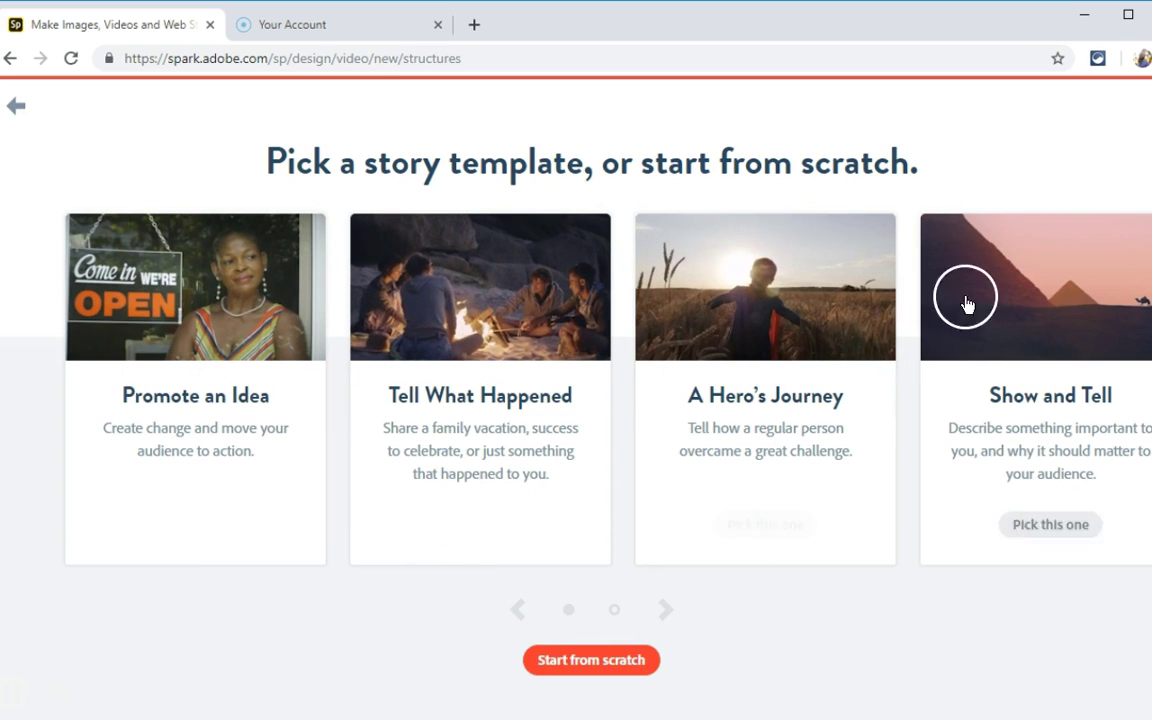
{"action": "left_click", "coordinate": [687, 624]}
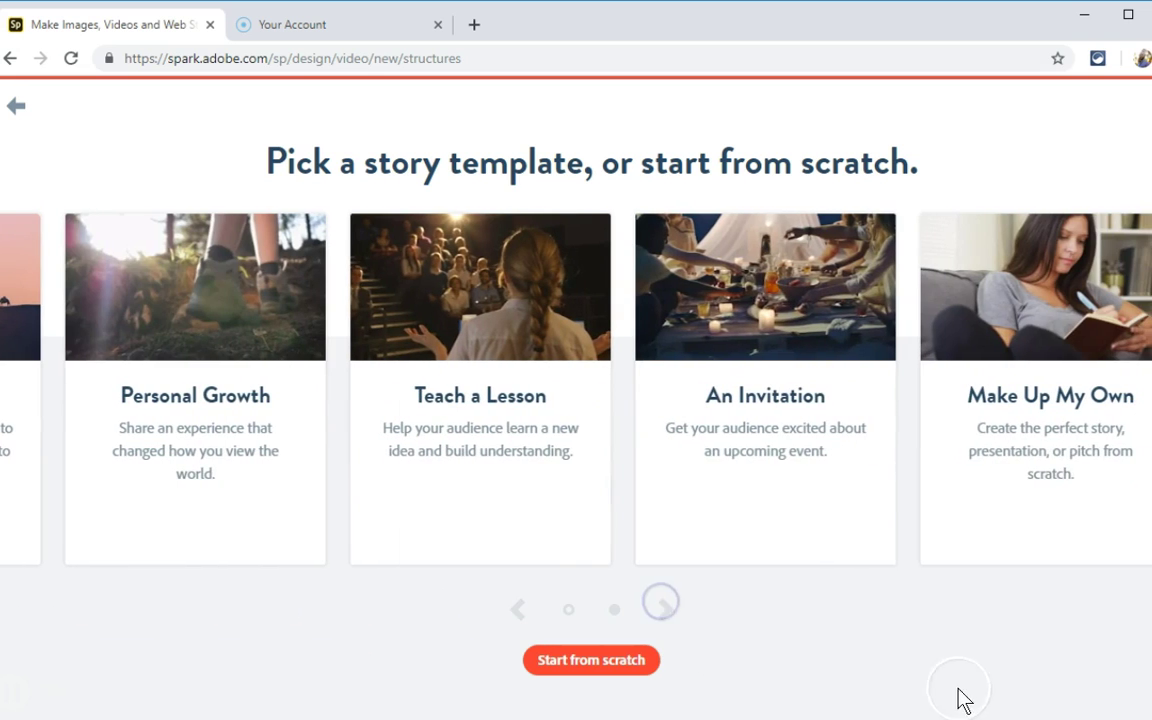
{"action": "left_click", "coordinate": [1068, 526]}
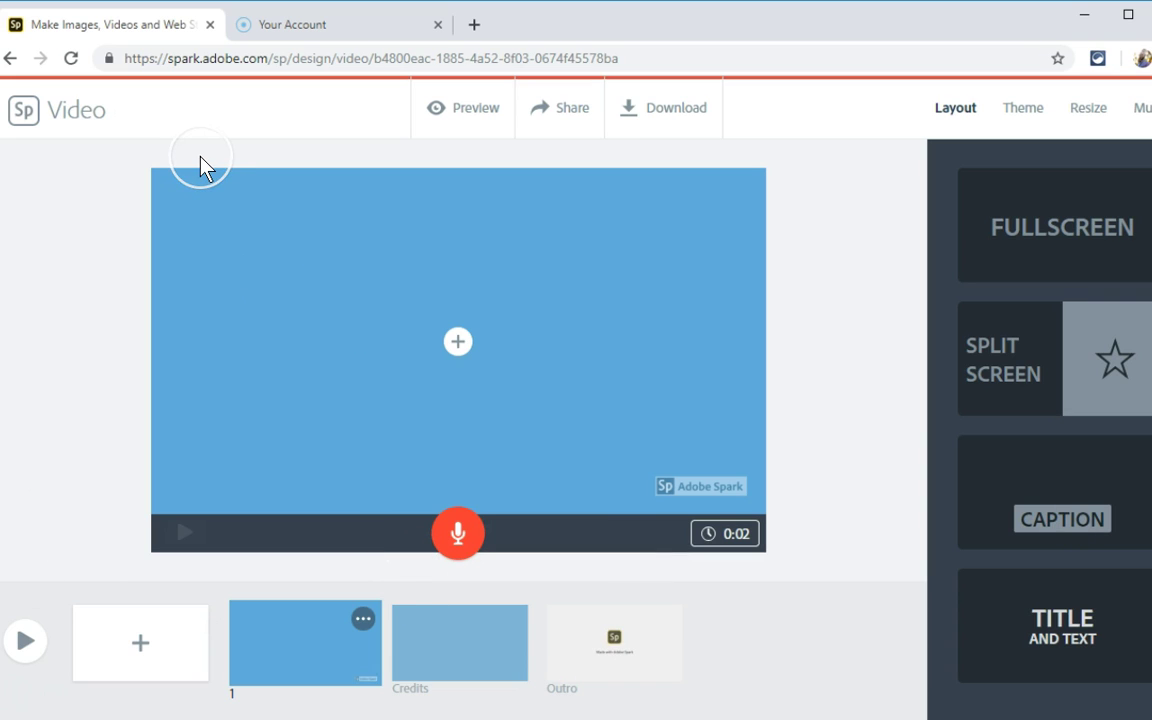
Find free photos of "Tiger" and add the photo of the tiger lying on a rock to slide 1.
{"action": "left_click", "coordinate": [467, 346]}
{"action": "left_click", "coordinate": [494, 282]}
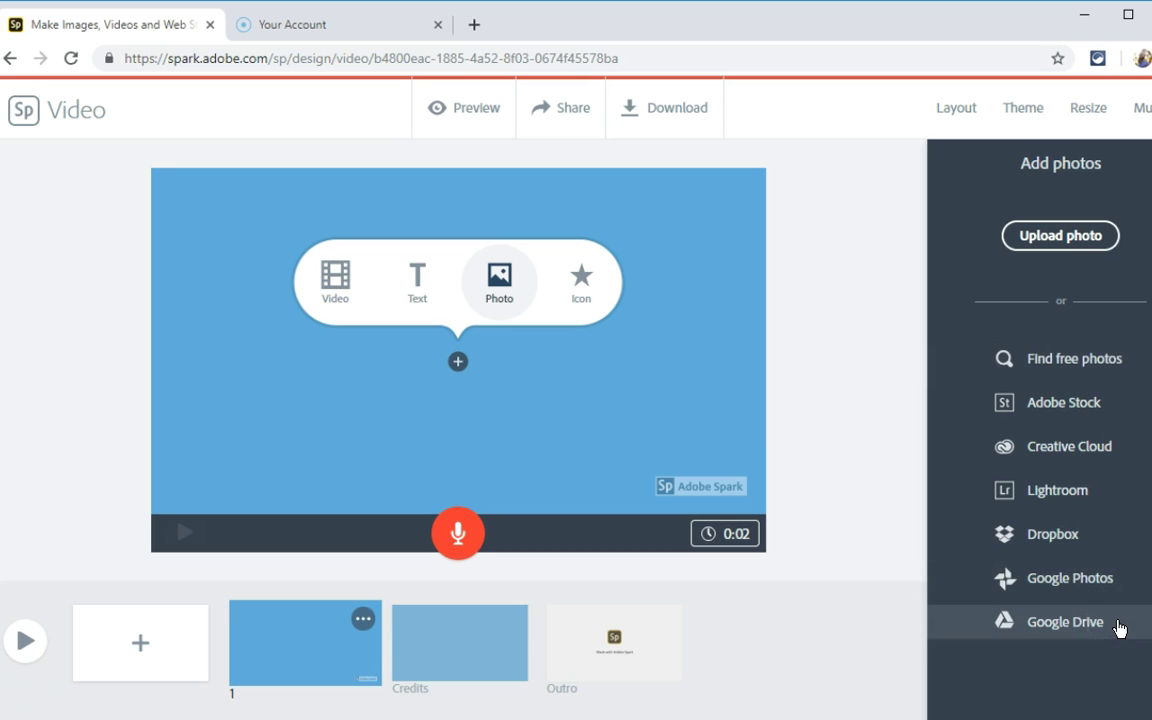
{"action": "left_click", "coordinate": [1122, 360]}
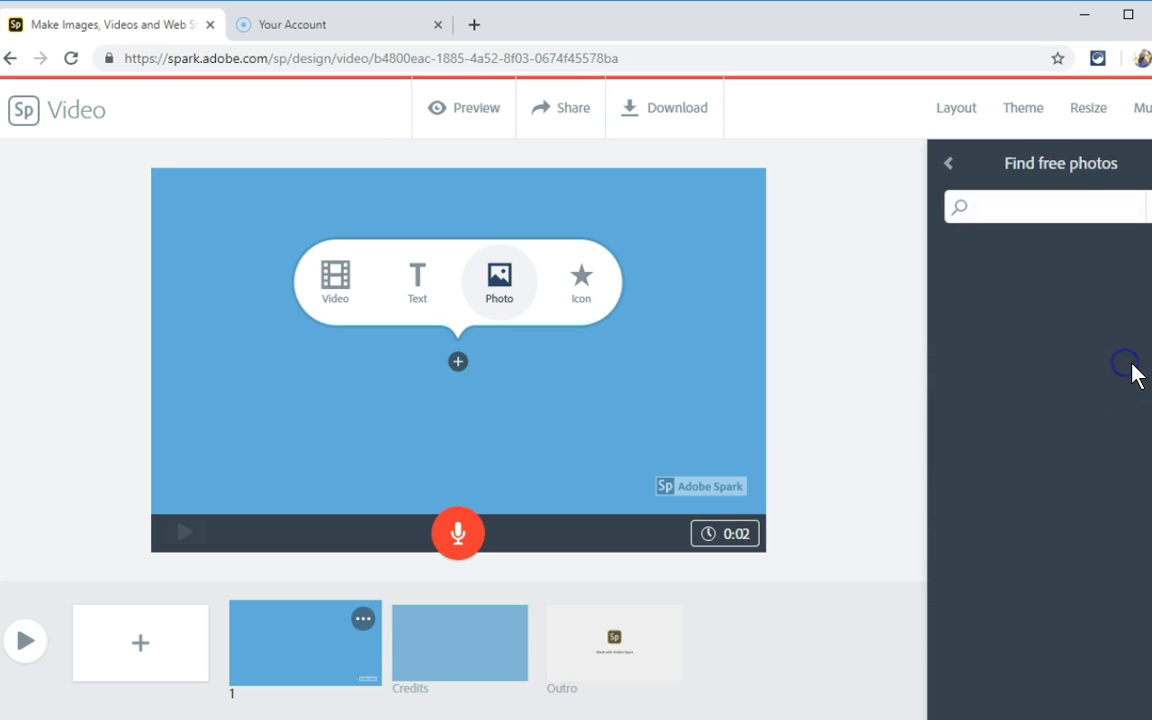
{"action": "left_click", "coordinate": [1072, 203]}
{"action": "type", "text": "Tiger"}
{"action": "key", "text": "Return"}
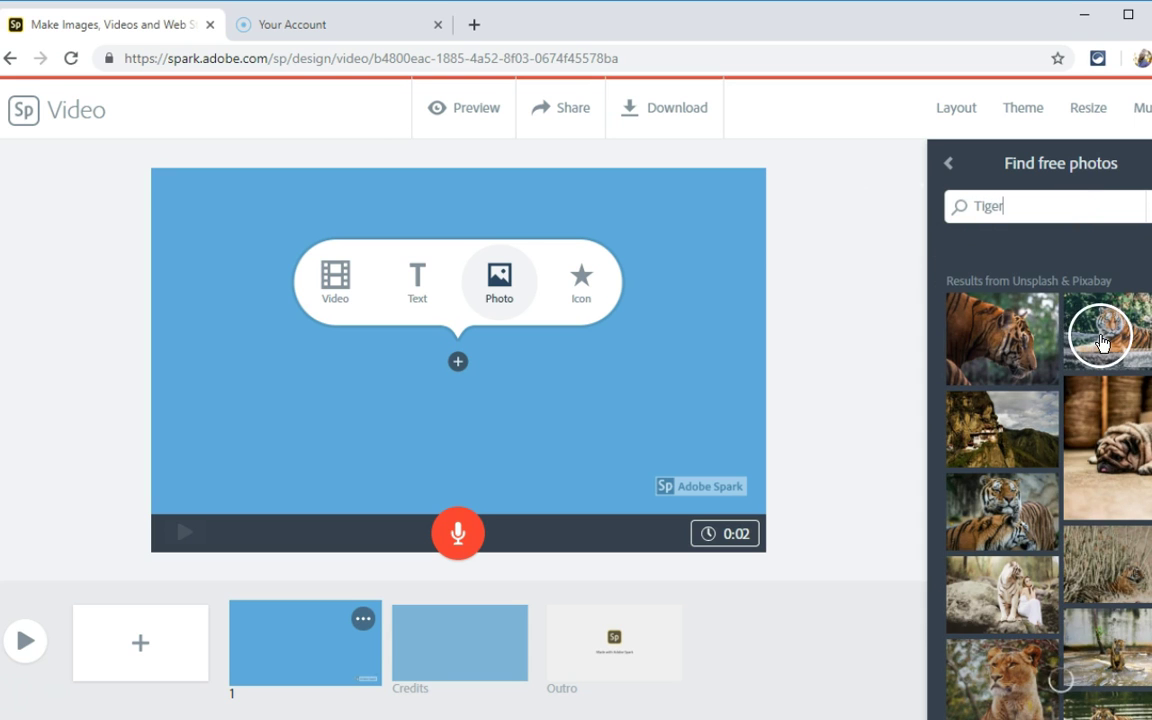
{"action": "left_click", "coordinate": [1112, 345]}
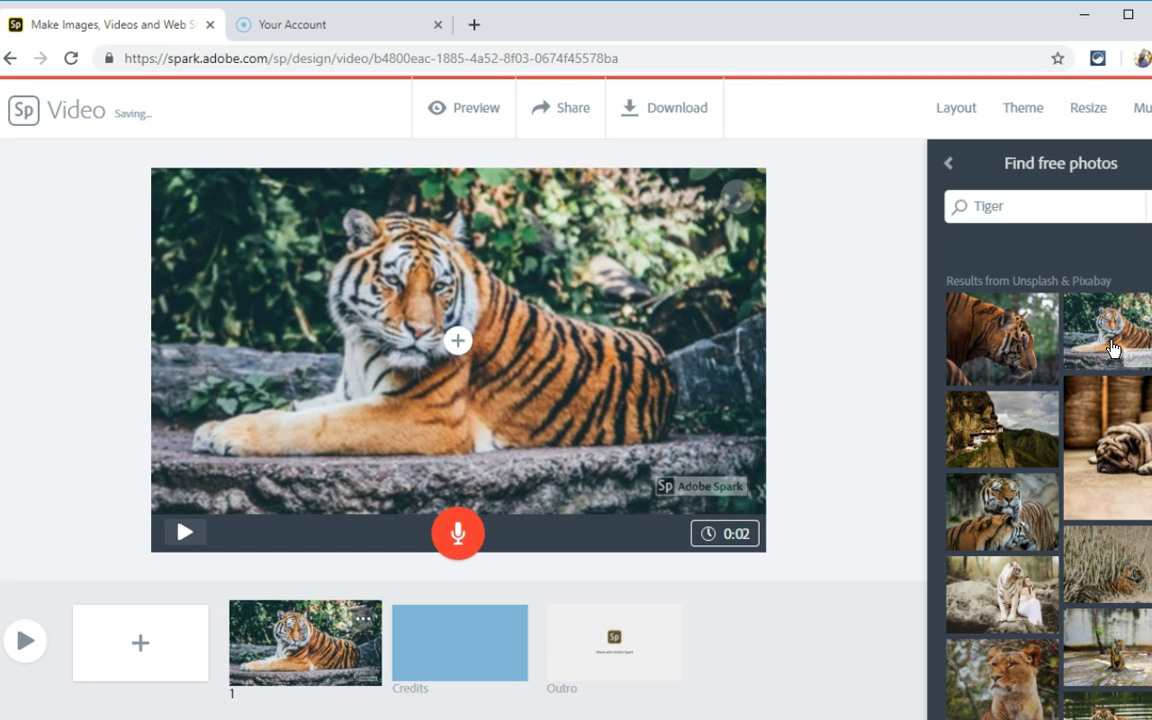
Set the duration of slide 1 to 8 seconds.
{"action": "left_click", "coordinate": [736, 532]}
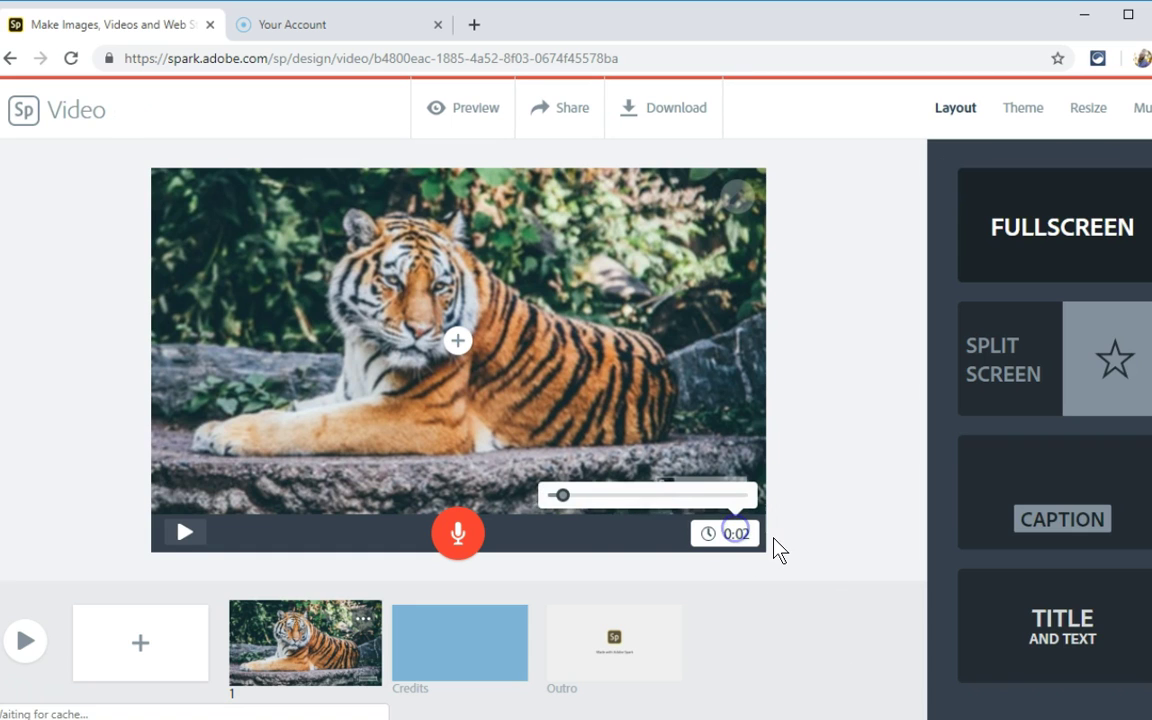
{"action": "left_click_drag", "start_coordinate": [545, 505], "coordinate": [576, 500]}
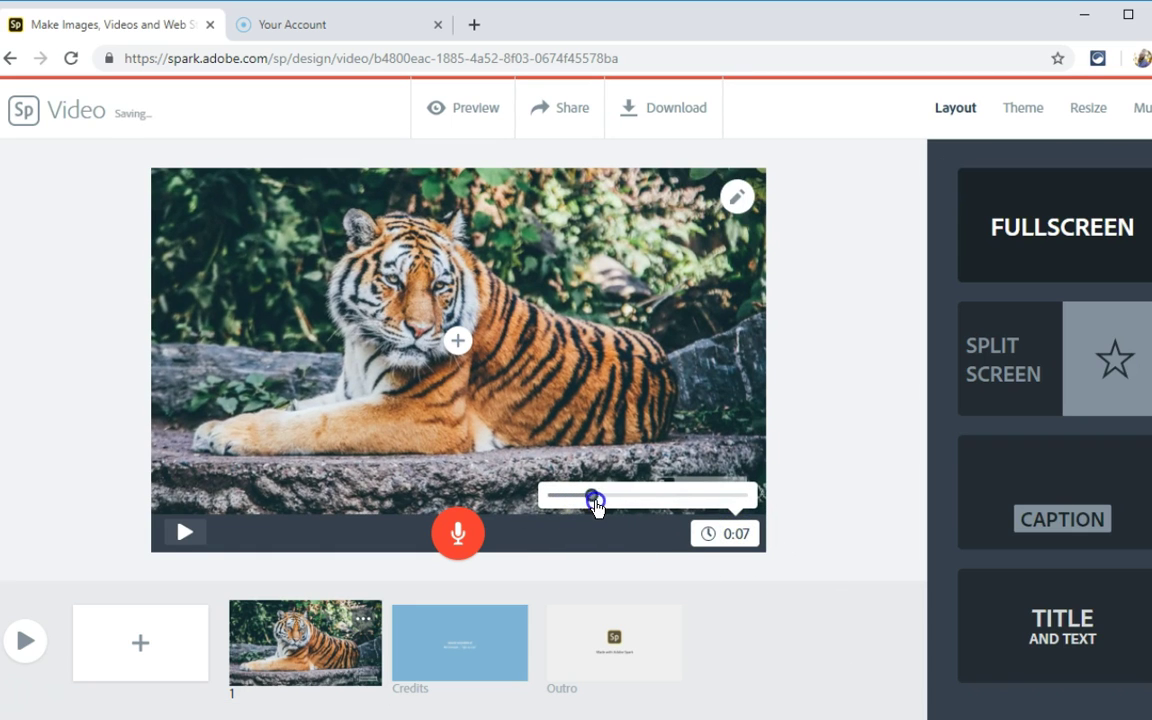
{"action": "left_click", "coordinate": [307, 561]}
Add the text "San Diego Zoo" to the tiger slide and place it in the photo's upper-left corner.
{"action": "left_click", "coordinate": [457, 340]}
{"action": "left_click", "coordinate": [416, 275]}
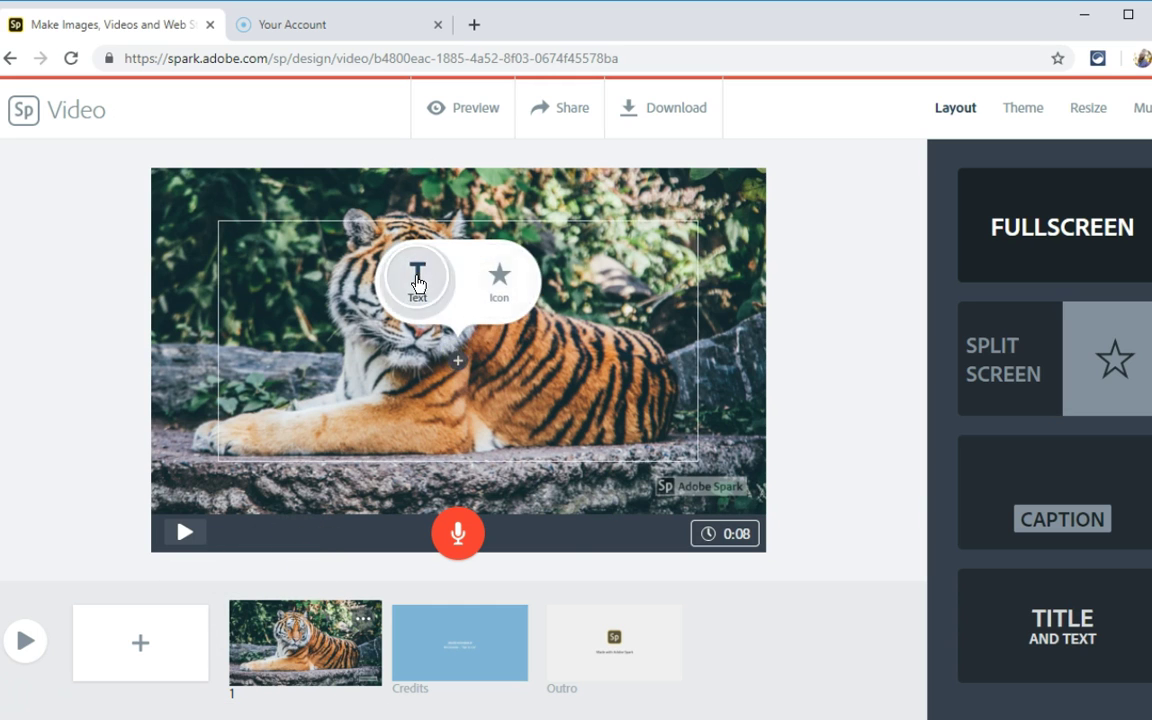
{"action": "type", "text": "San Dieg"}
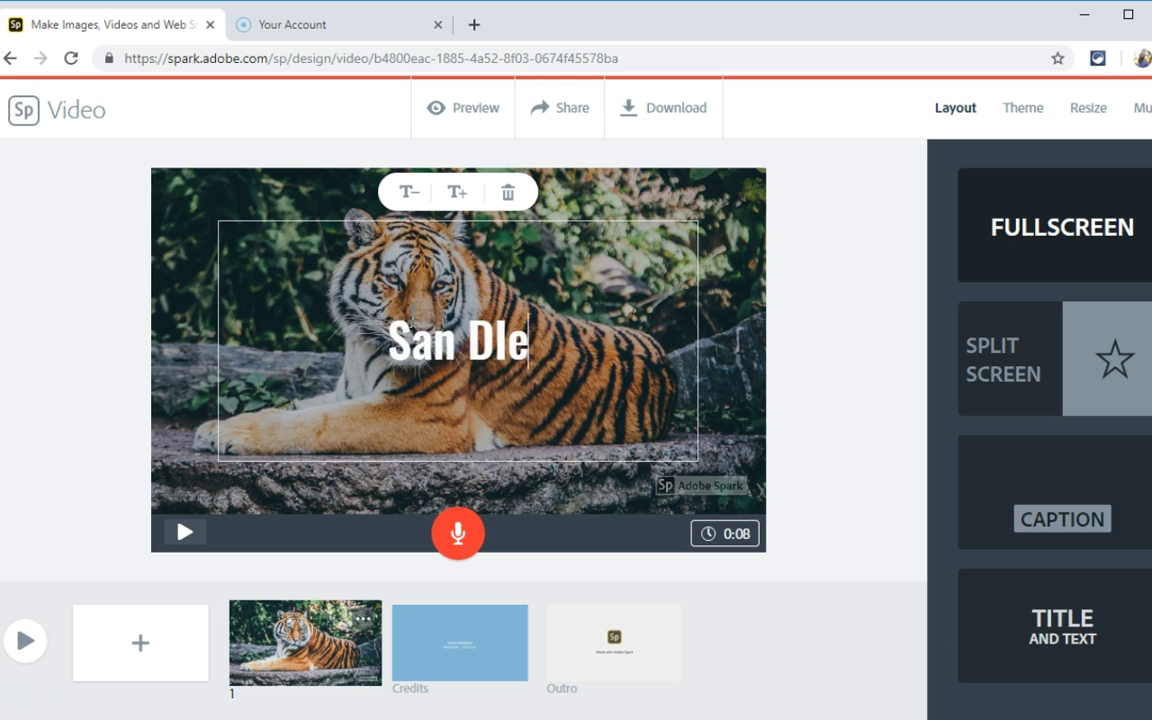
{"action": "key", "text": "BackSpace"}
{"action": "key", "text": "BackSpace"}
{"action": "key", "text": "BackSpace"}
{"action": "type", "text": "iego Zoo"}
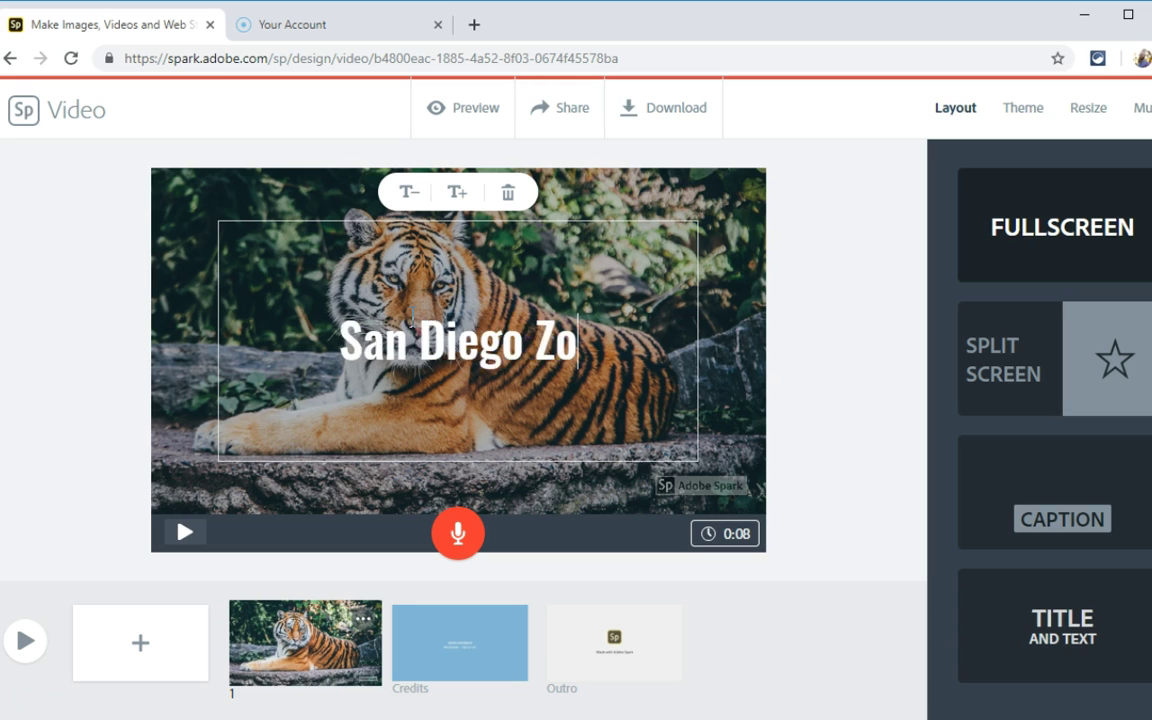
{"action": "left_click", "coordinate": [572, 381]}
{"action": "left_click", "coordinate": [877, 405]}
{"action": "left_click_drag", "start_coordinate": [334, 321], "coordinate": [211, 226]}
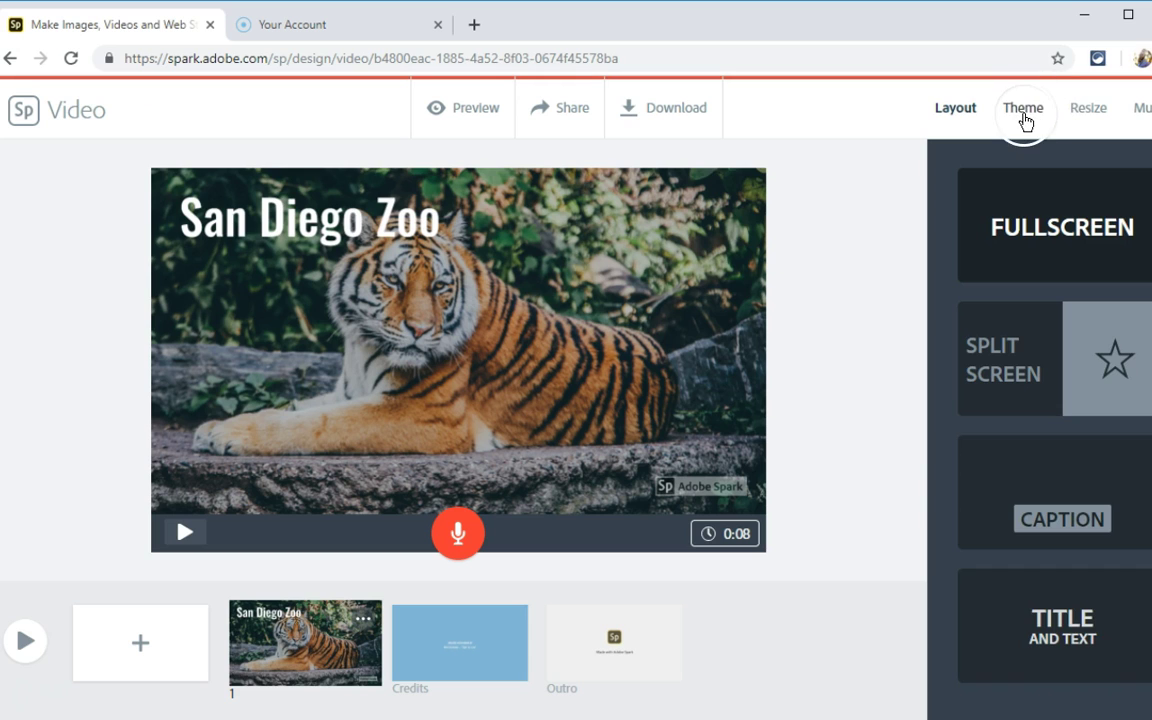
Apply the Mountain theme in its green Mega variation to the video and play back slide 1.
{"action": "left_click", "coordinate": [1023, 118]}
{"action": "scroll", "coordinate": [1054, 337], "scroll_direction": "down", "scroll_amount": 5}
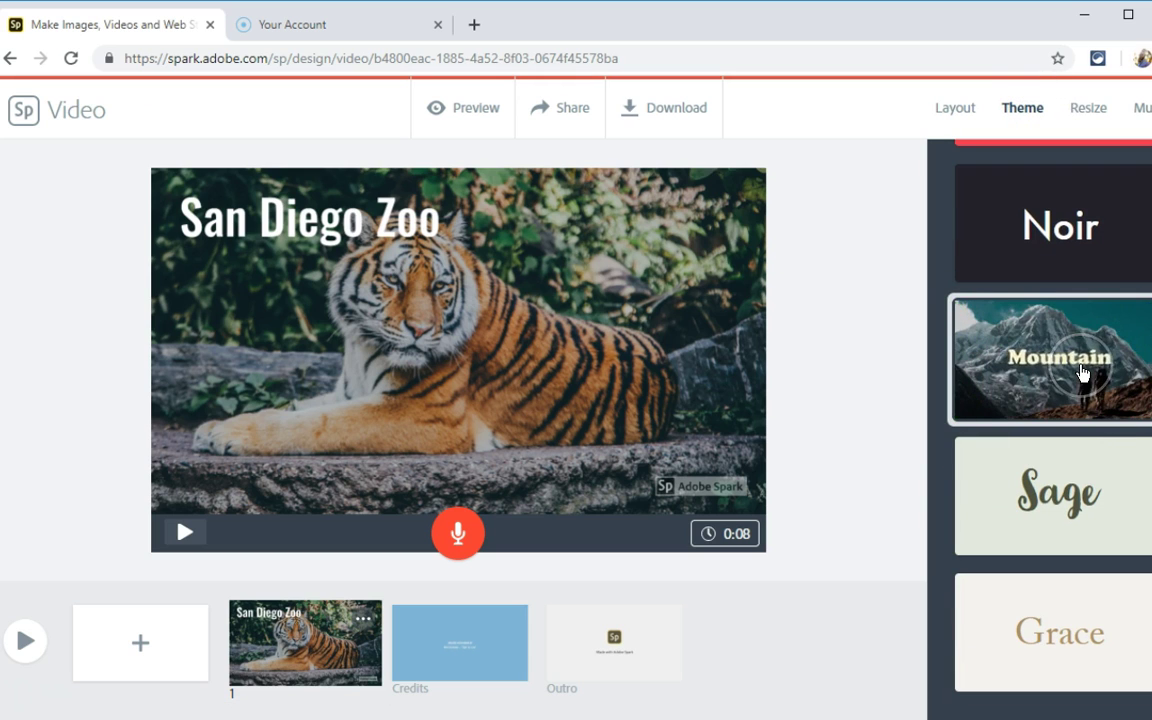
{"action": "left_click", "coordinate": [1082, 372]}
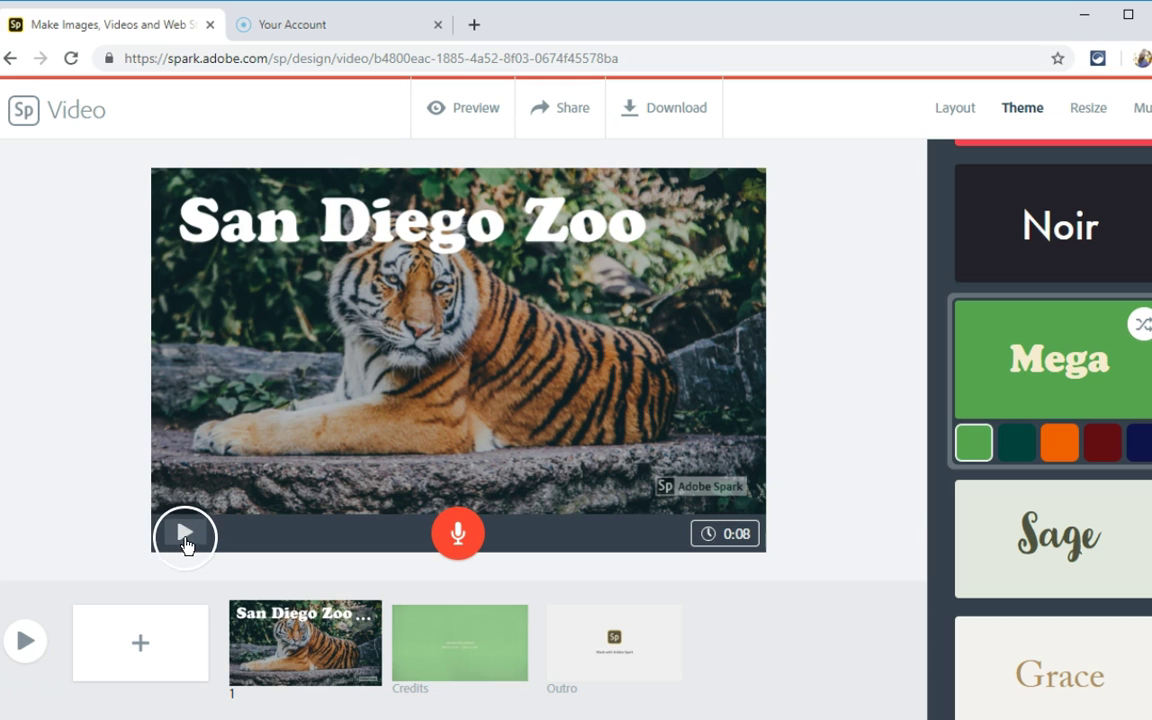
{"action": "left_click", "coordinate": [185, 535]}
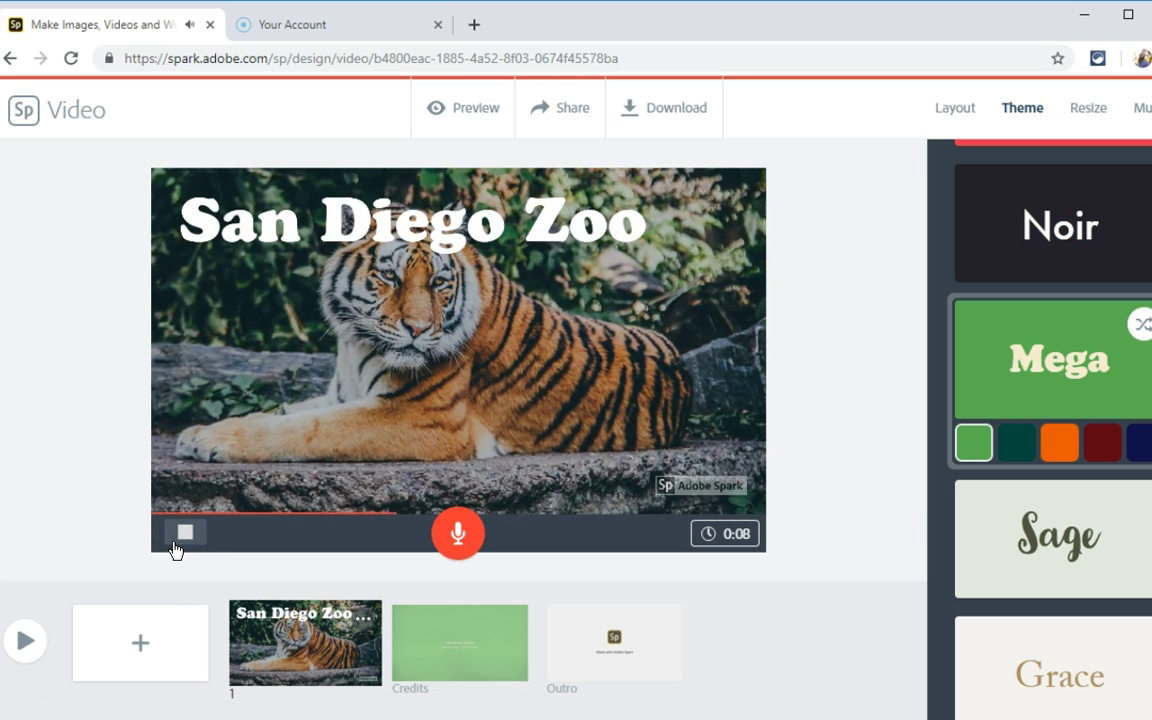
{"action": "left_click", "coordinate": [176, 547]}
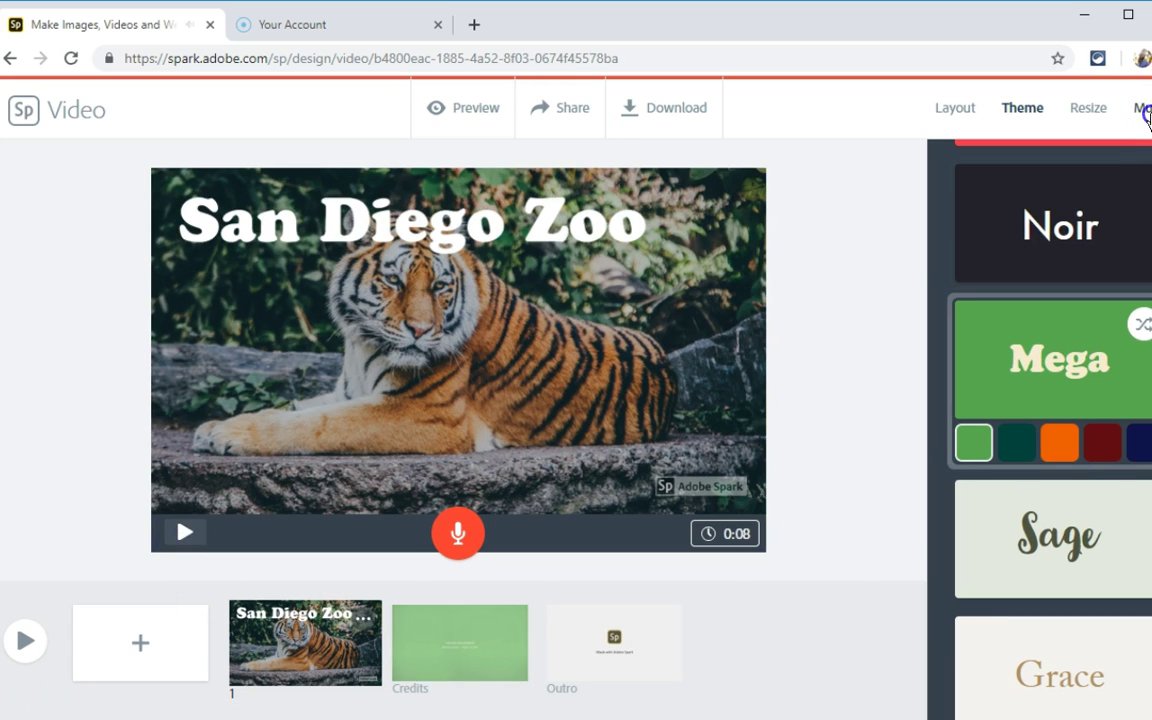
Browse the music library and preview the soundtracks Building Tall, Across the Bridge and Woodland Jam.
{"action": "left_click", "coordinate": [1145, 112]}
{"action": "scroll", "coordinate": [996, 657], "scroll_direction": "up", "scroll_amount": 5}
{"action": "scroll", "coordinate": [1000, 655], "scroll_direction": "down", "scroll_amount": 2}
{"action": "scroll", "coordinate": [990, 560], "scroll_direction": "up", "scroll_amount": 1}
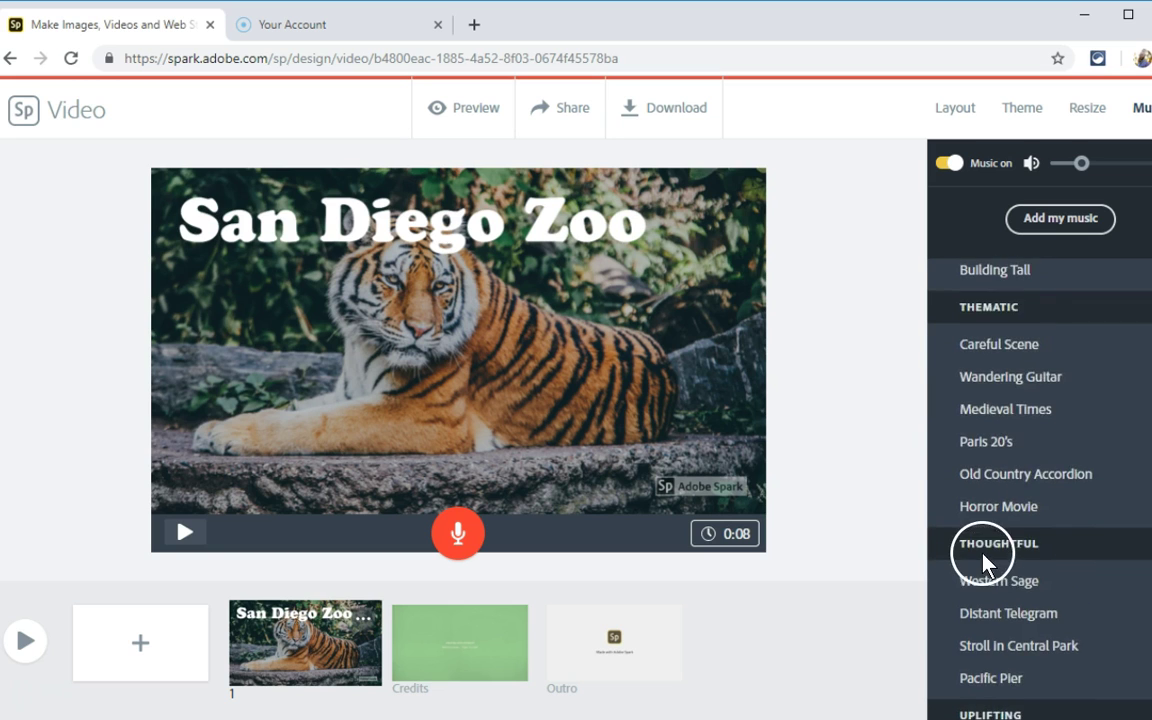
{"action": "scroll", "coordinate": [985, 558], "scroll_direction": "up", "scroll_amount": 3}
{"action": "left_click", "coordinate": [950, 561]}
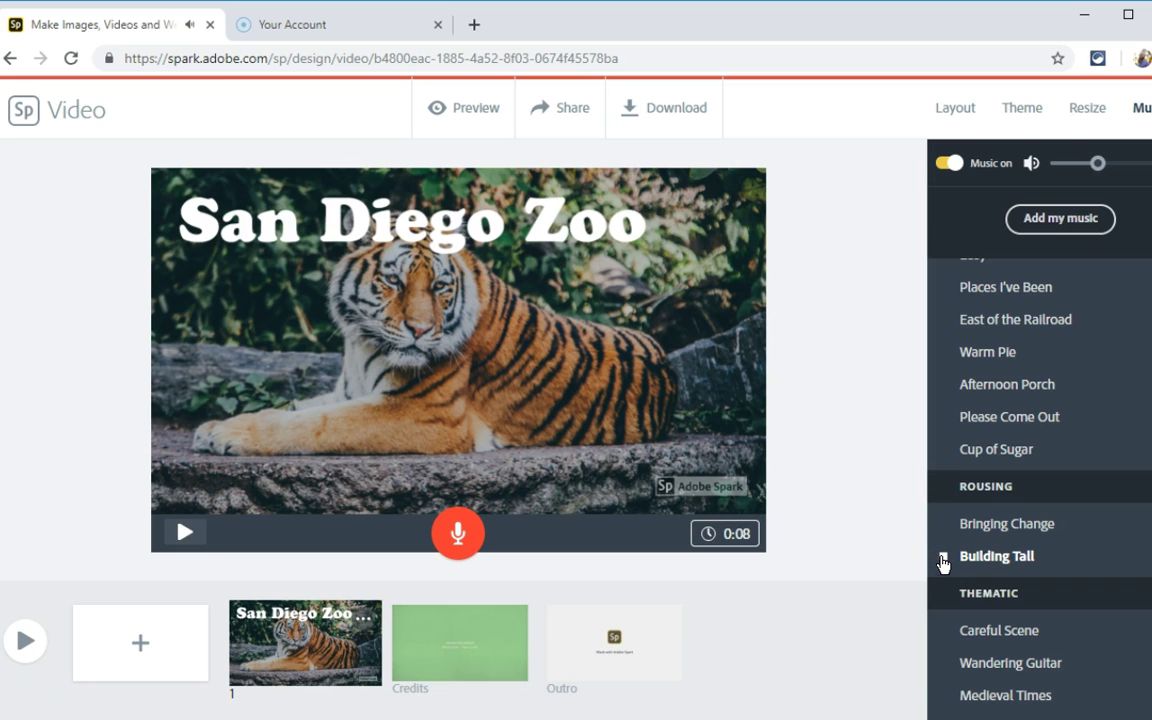
{"action": "scroll", "coordinate": [1005, 520], "scroll_direction": "up", "scroll_amount": 5}
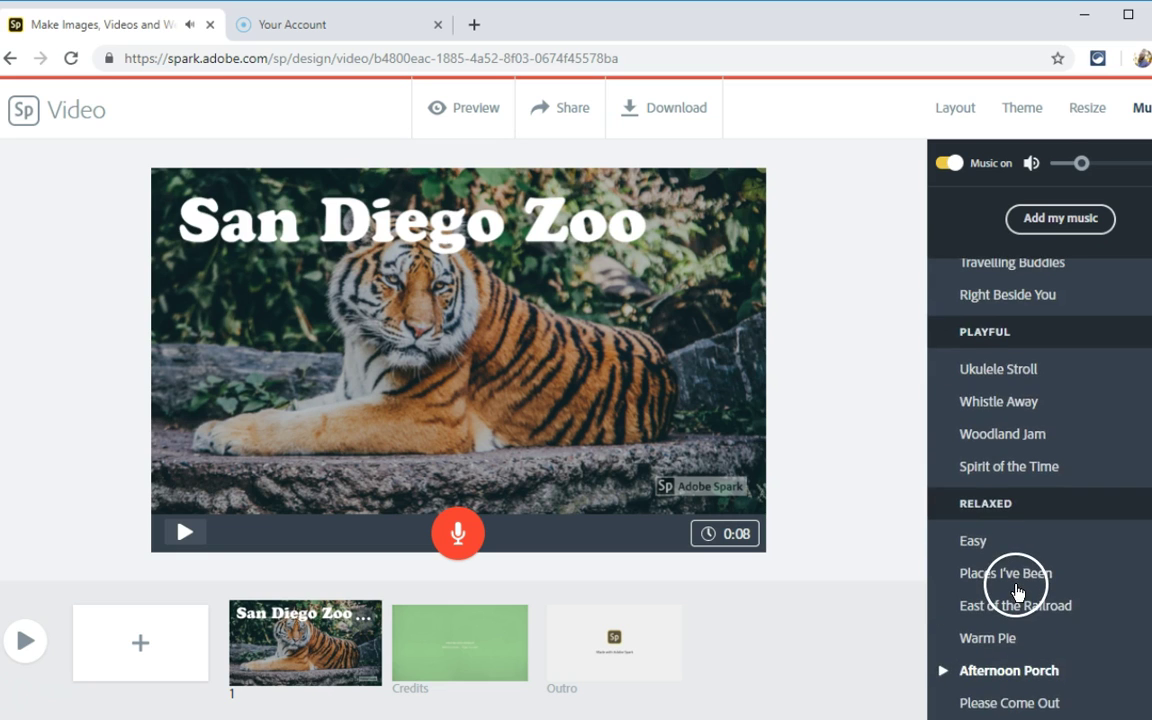
{"action": "left_click", "coordinate": [945, 424]}
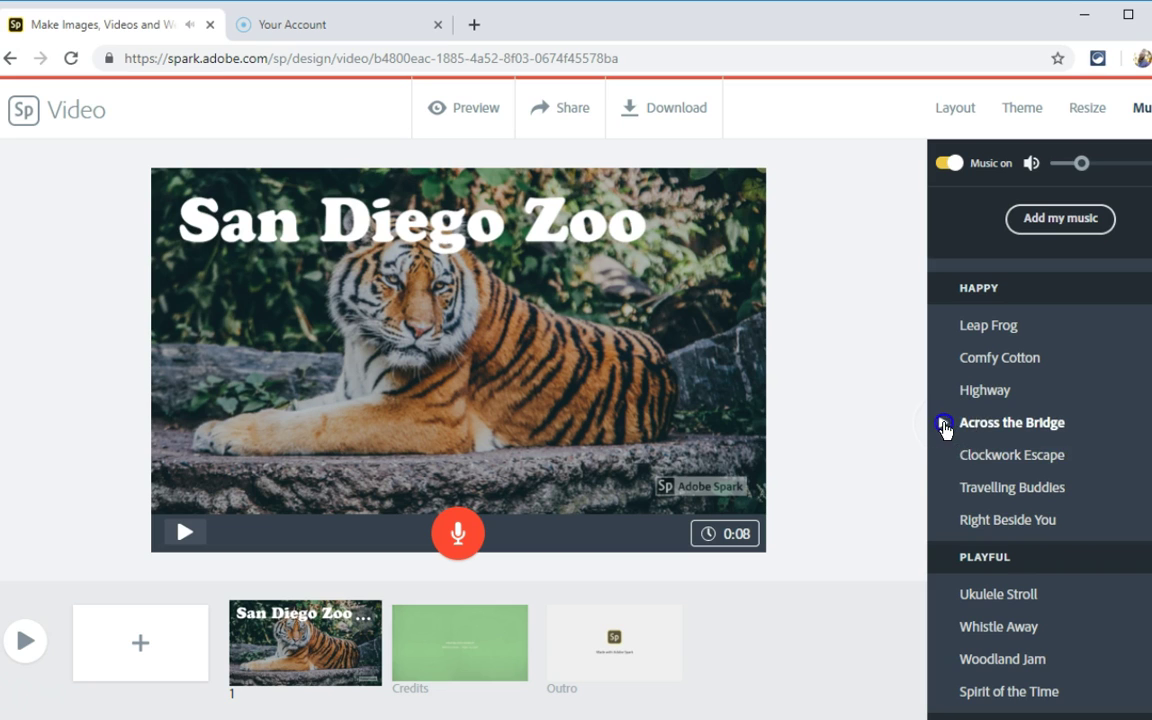
{"action": "left_click", "coordinate": [1097, 594]}
{"action": "scroll", "coordinate": [1097, 594], "scroll_direction": "down", "scroll_amount": 2}
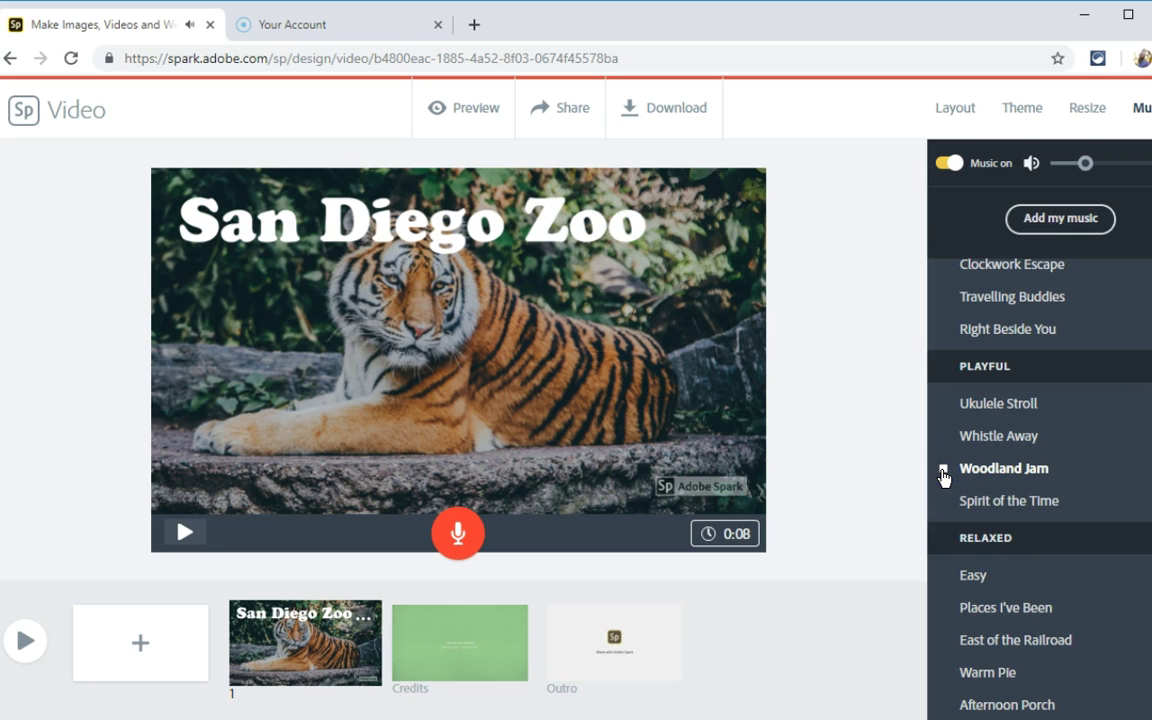
Preview the Uplifting soundtrack Trek Further and turn the video's music off.
{"action": "scroll", "coordinate": [957, 496], "scroll_direction": "down", "scroll_amount": 5}
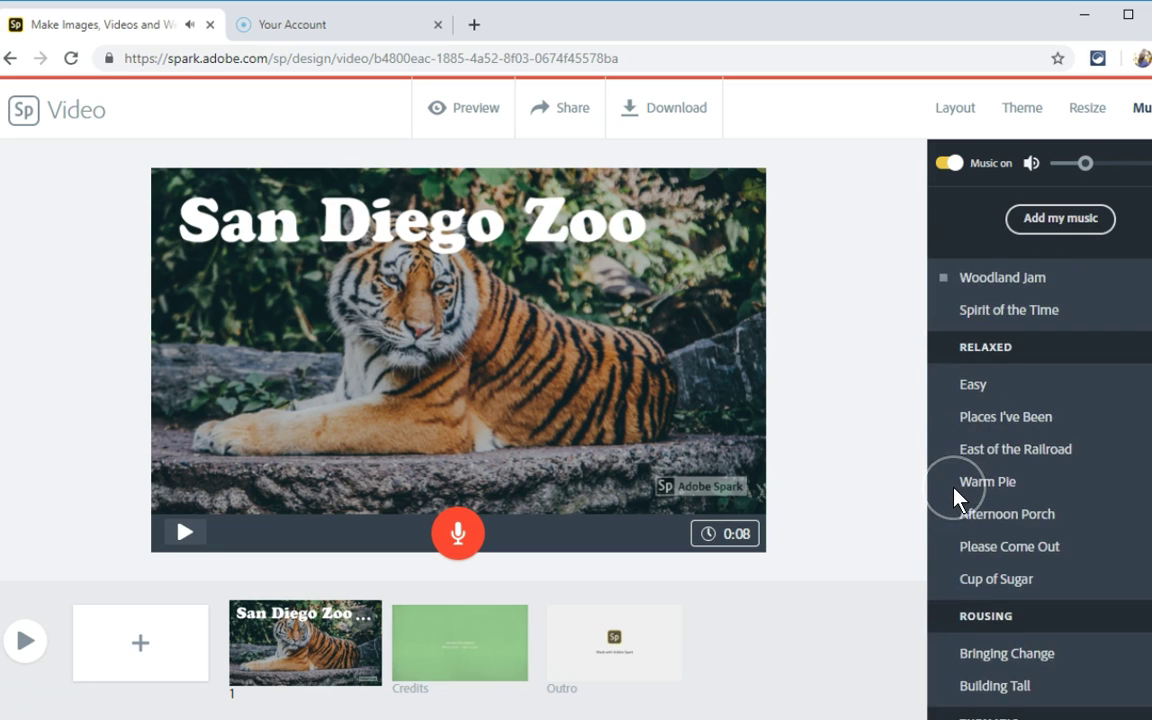
{"action": "left_click", "coordinate": [1050, 576]}
{"action": "scroll", "coordinate": [1057, 586], "scroll_direction": "down", "scroll_amount": 3}
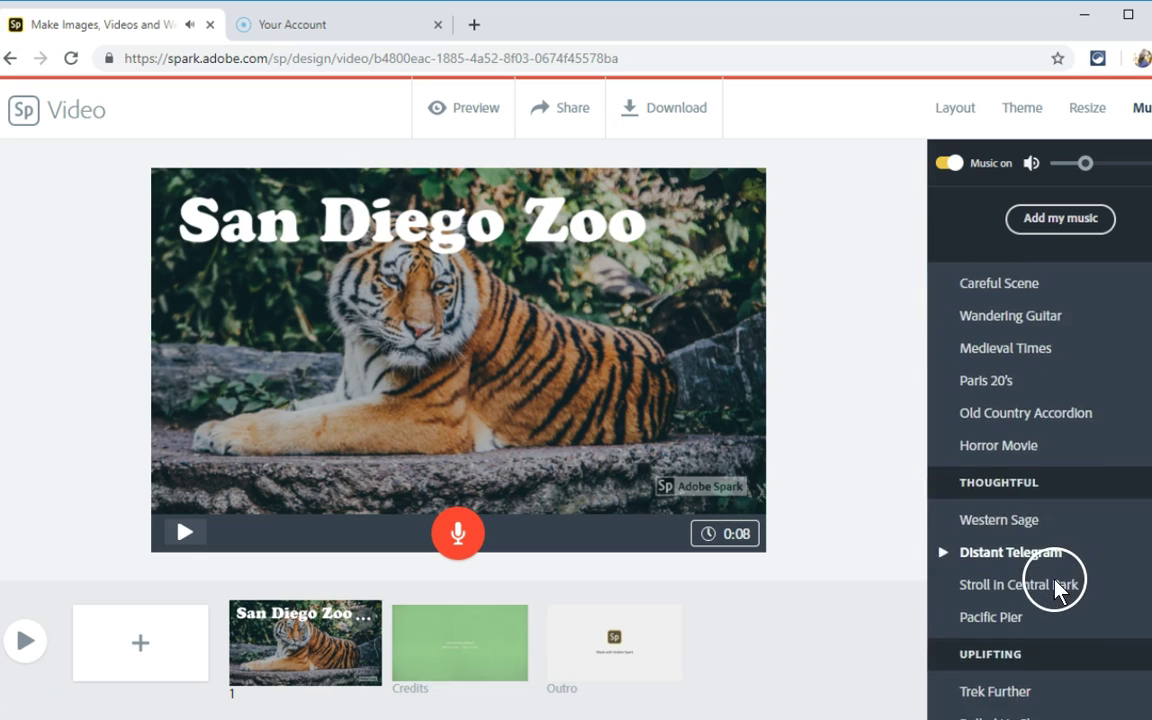
{"action": "scroll", "coordinate": [1068, 630], "scroll_direction": "down", "scroll_amount": 2}
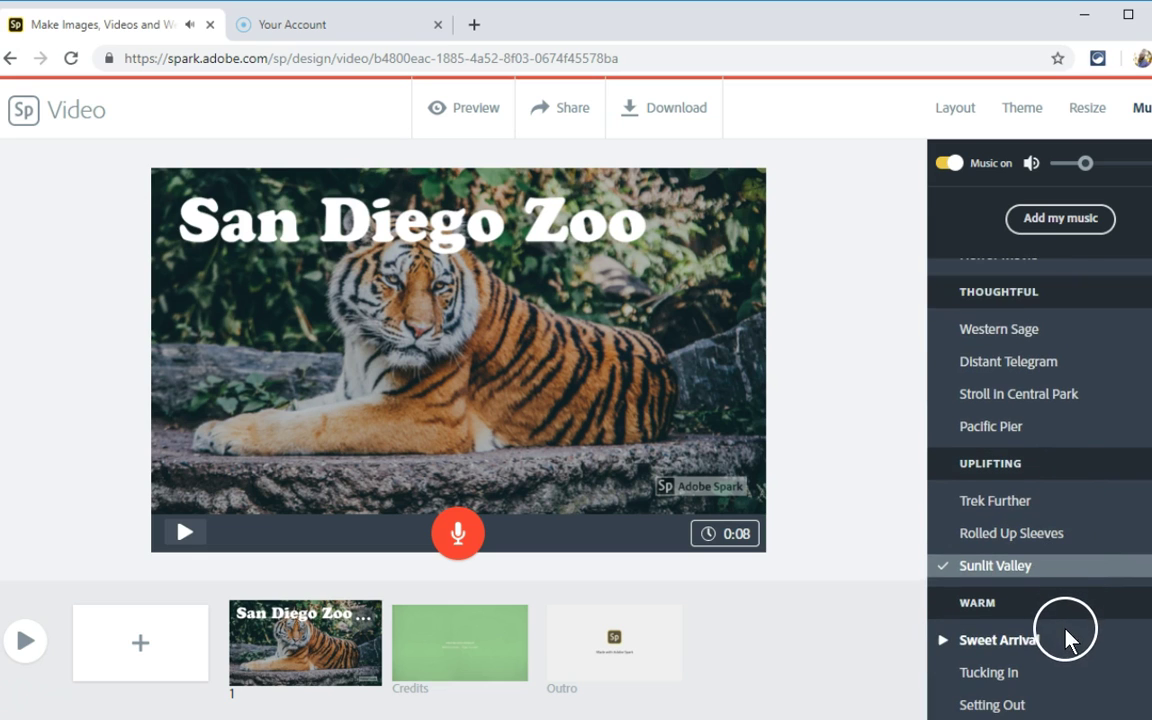
{"action": "left_click", "coordinate": [942, 466]}
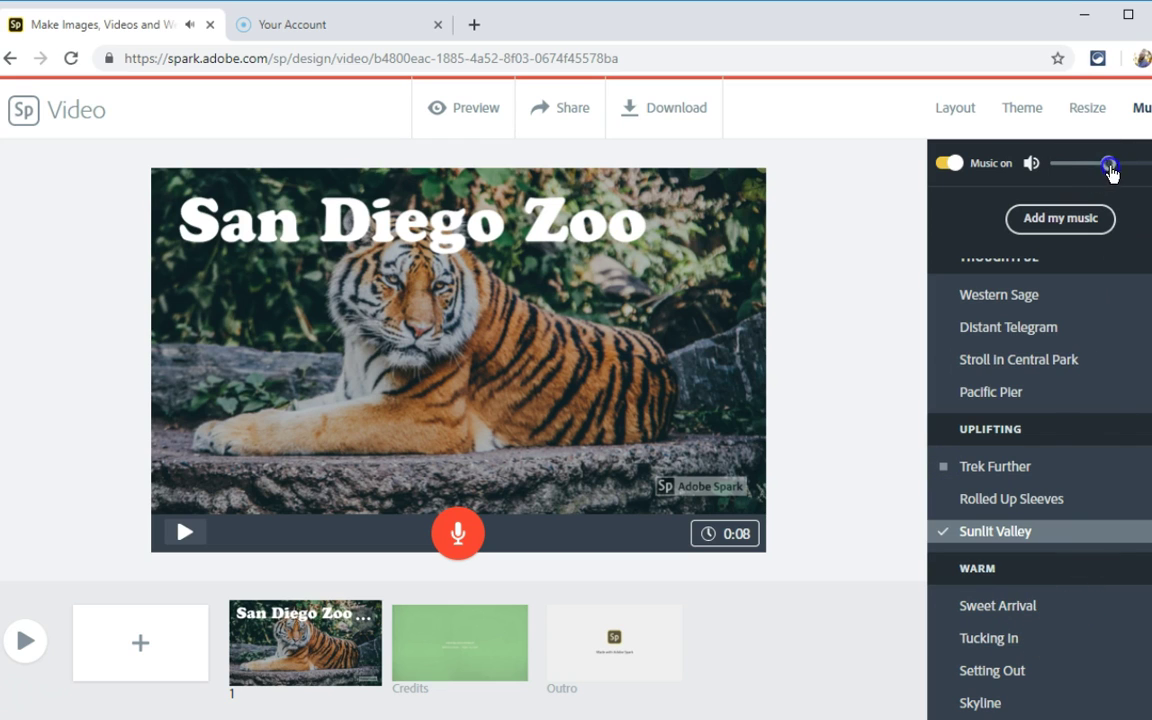
{"action": "left_click", "coordinate": [950, 165]}
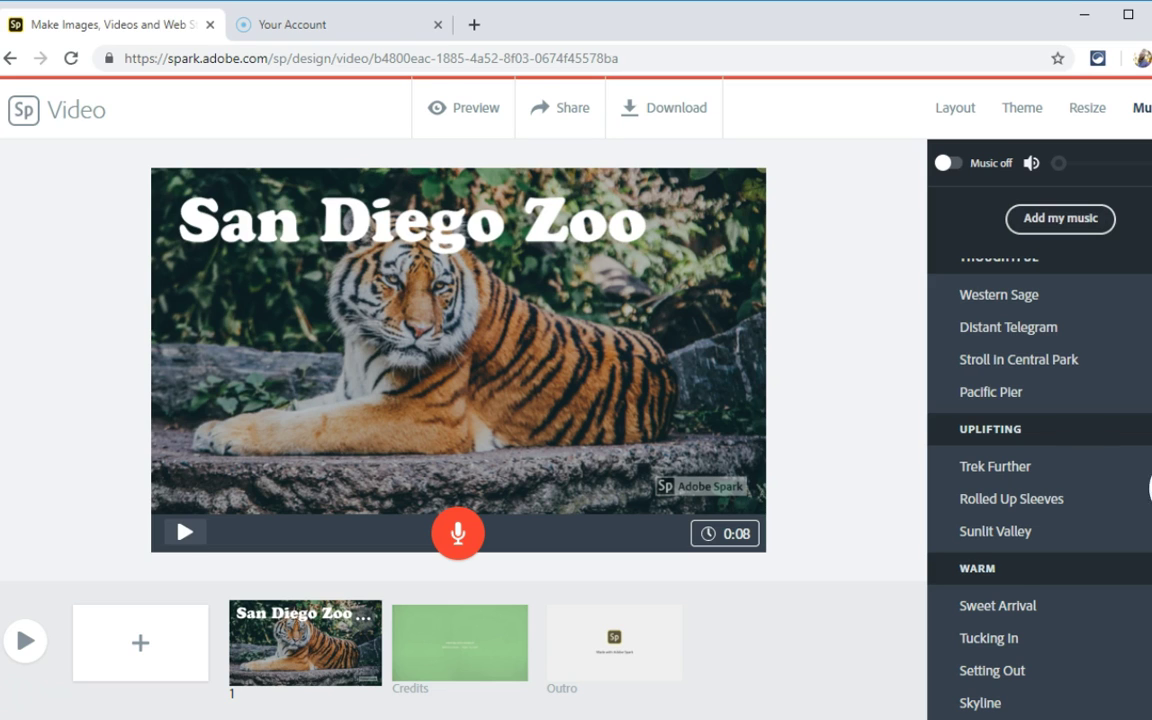
{"action": "scroll", "coordinate": [1028, 548], "scroll_direction": "up", "scroll_amount": 5}
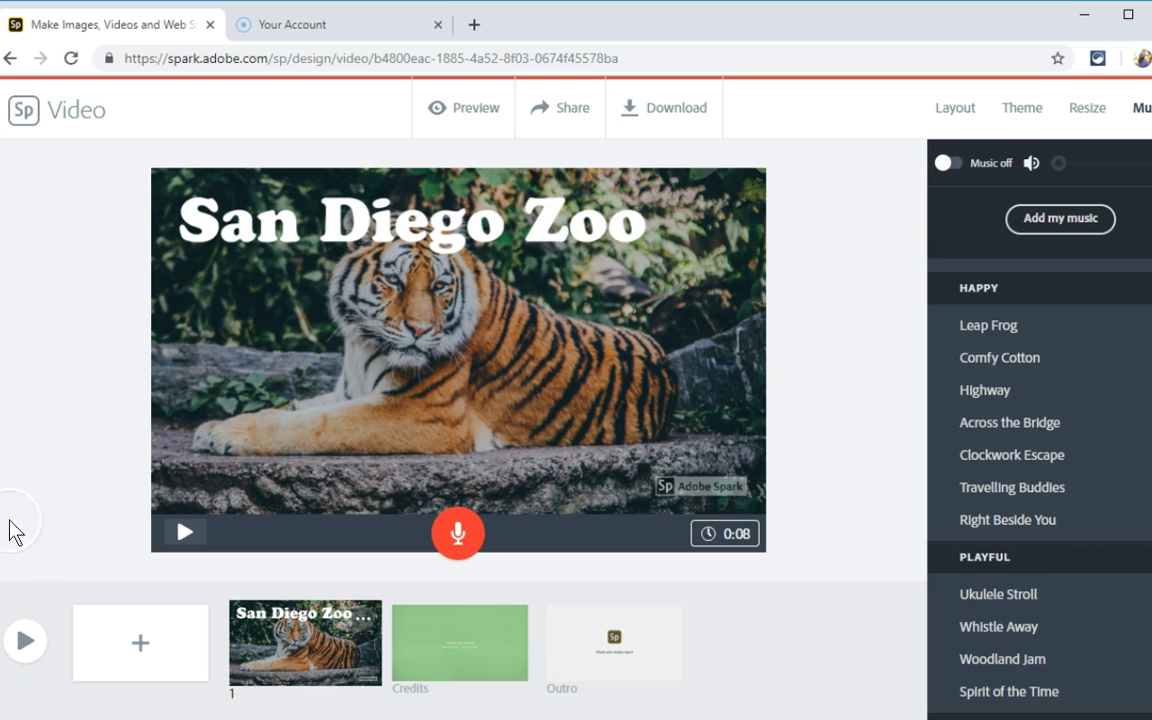
Add a new slide after the tiger slide and upload the video IMG_1099 from the Adobe Stock folder to it.
{"action": "left_click", "coordinate": [141, 655]}
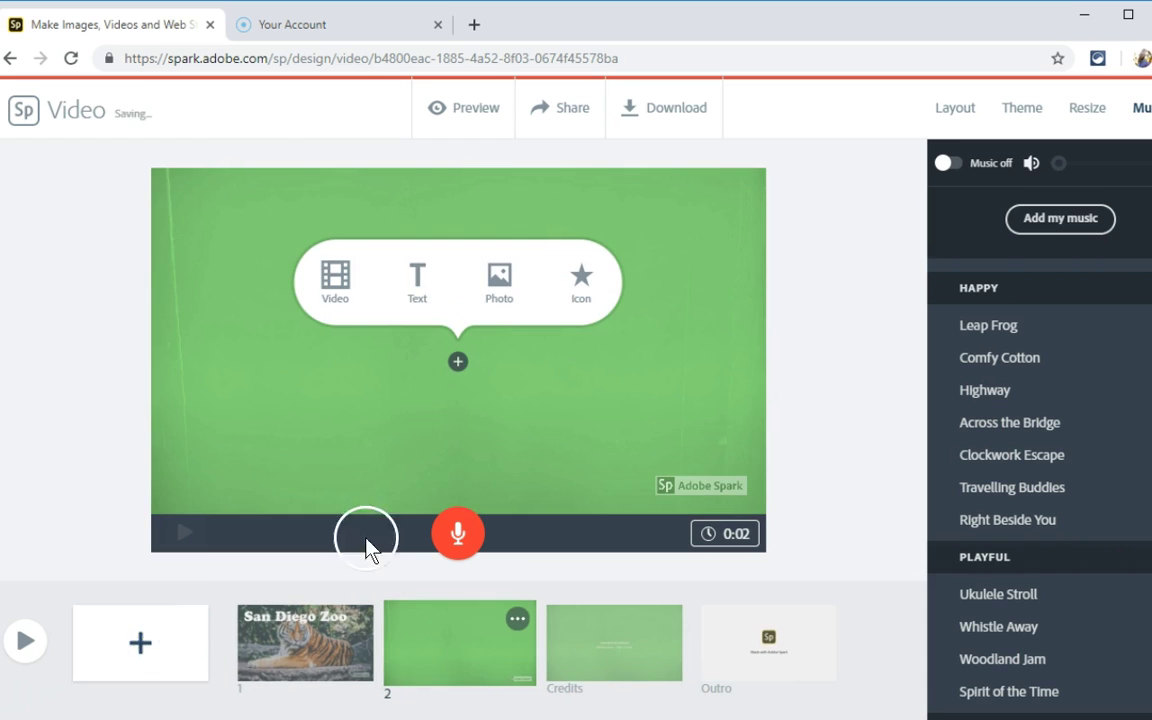
{"action": "left_click", "coordinate": [357, 307]}
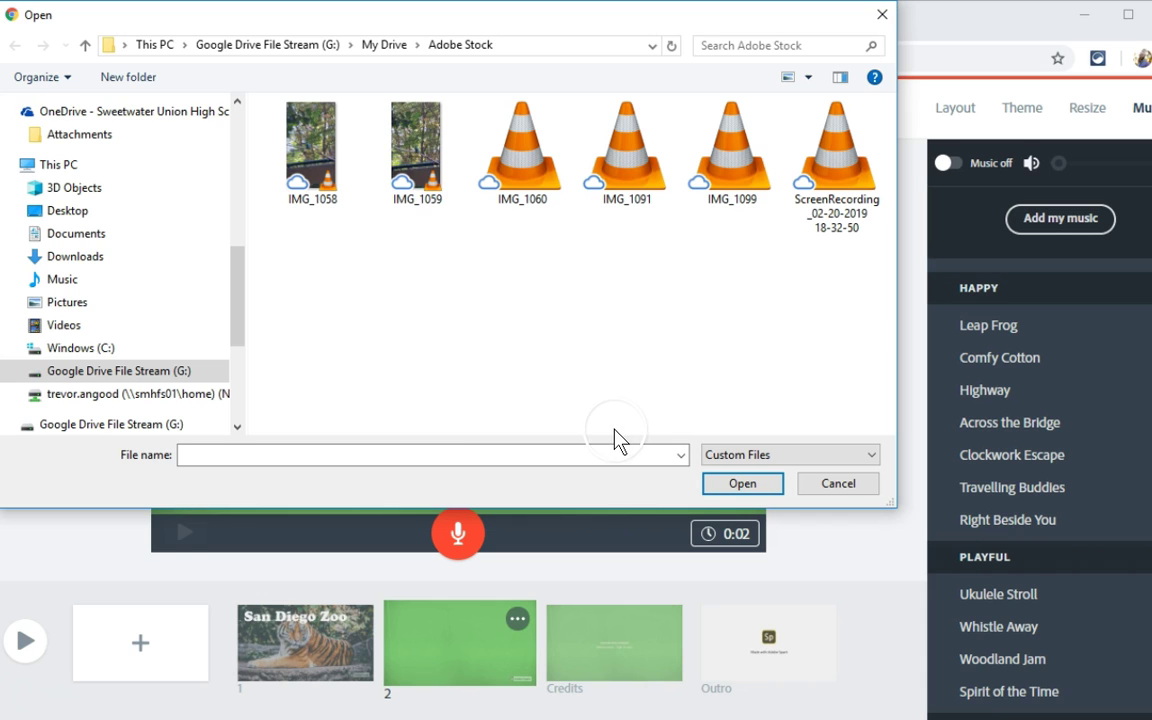
{"action": "left_click", "coordinate": [731, 150]}
{"action": "left_click", "coordinate": [762, 482]}
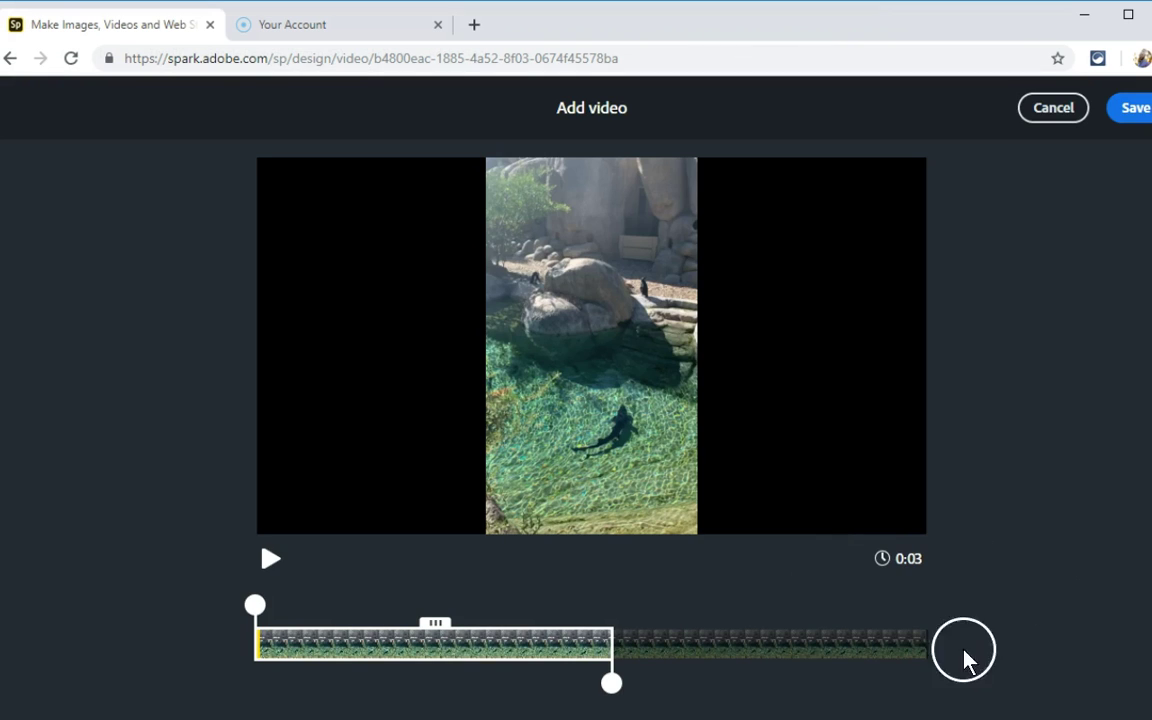
Shift the clip's selected range to the middle of the footage, save it and zoom in on the shark.
{"action": "left_click_drag", "start_coordinate": [504, 626], "coordinate": [597, 640]}
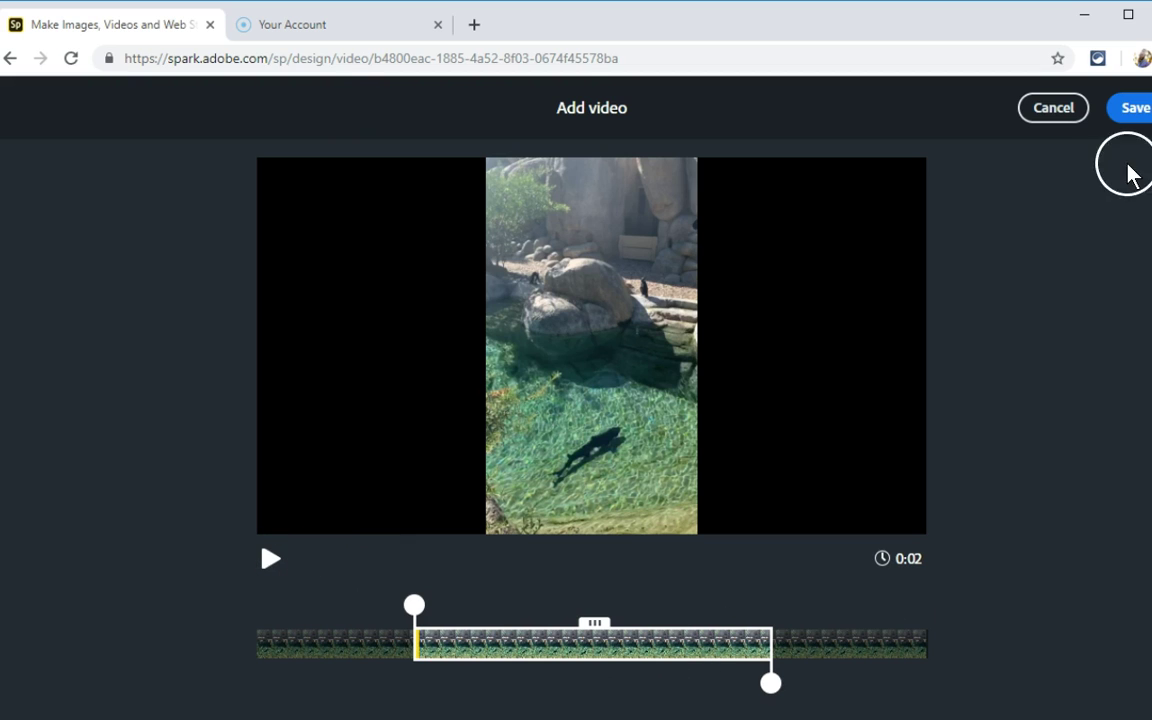
{"action": "left_click", "coordinate": [1138, 110]}
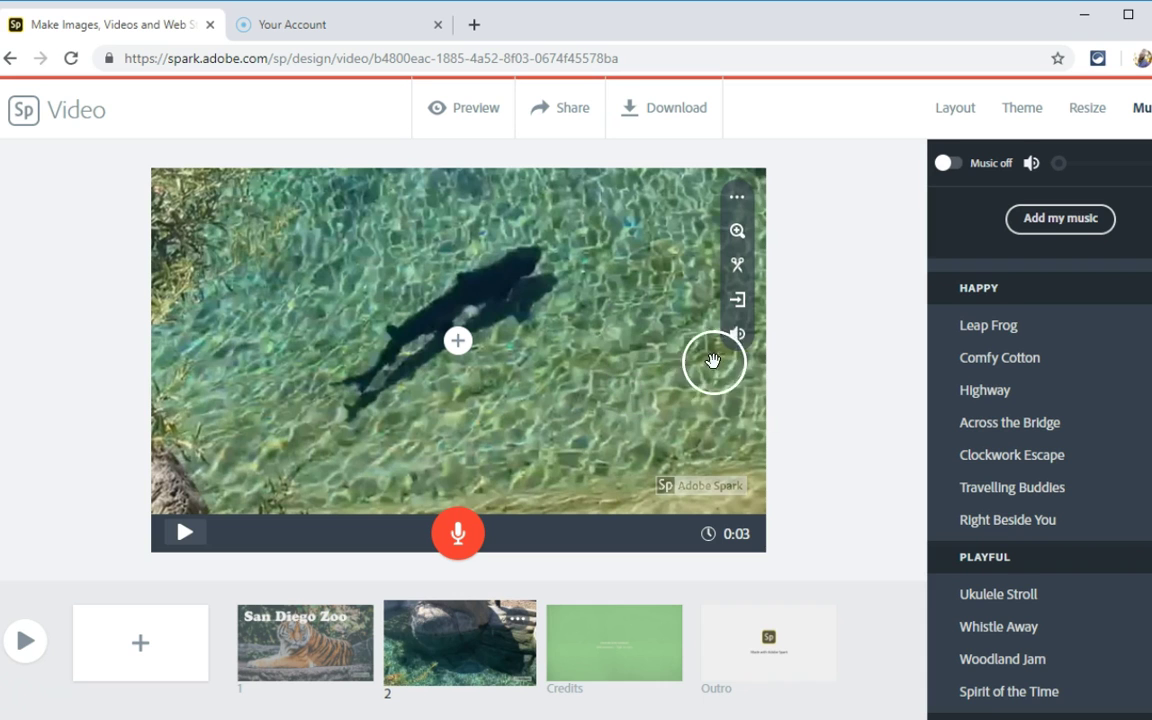
{"action": "left_click", "coordinate": [737, 231]}
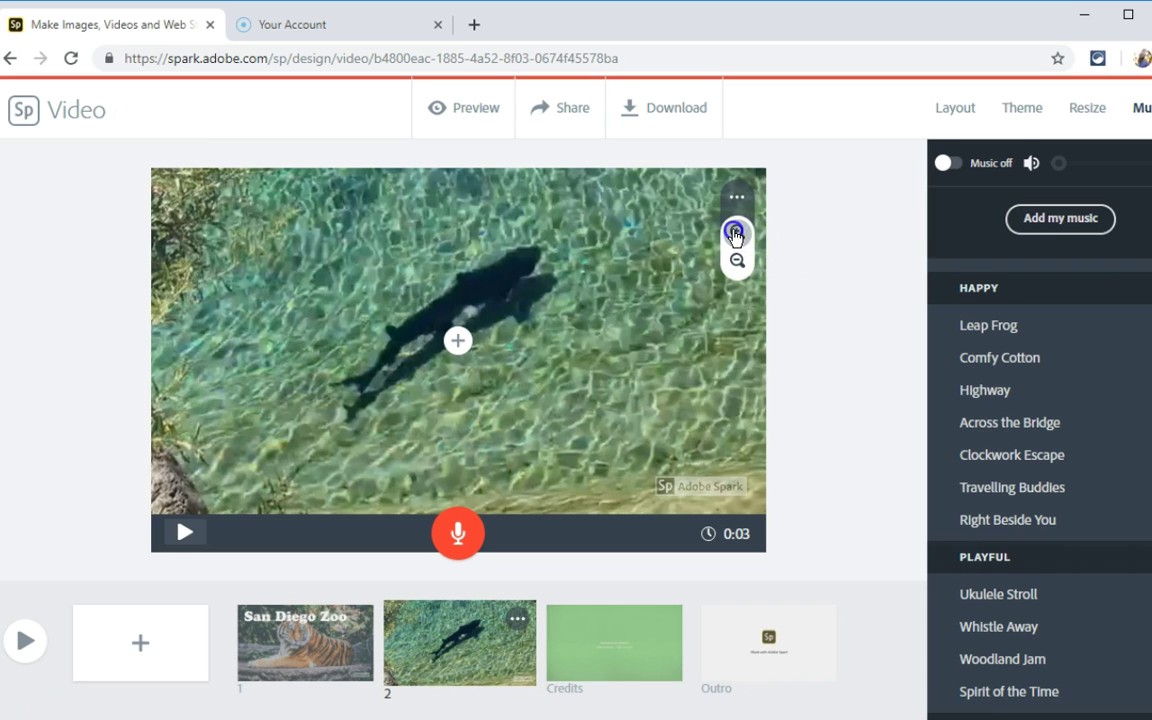
{"action": "left_click", "coordinate": [737, 232]}
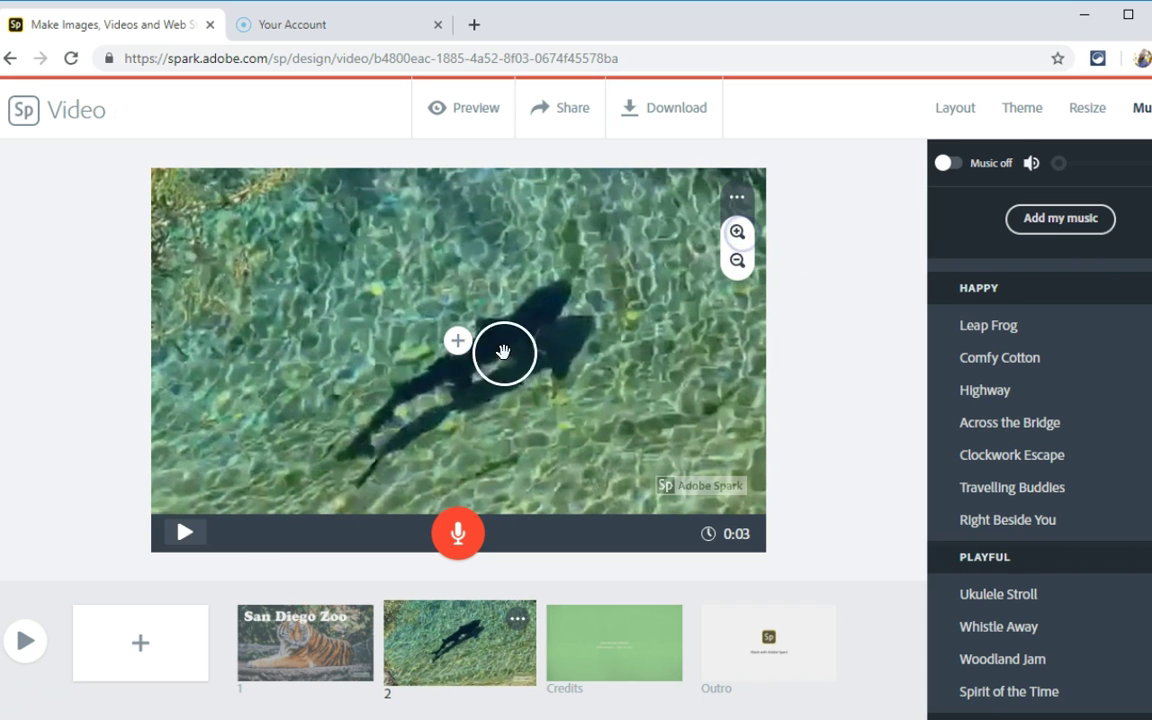
Search the icons for "shark" and add the shark fin over waves to slide 2.
{"action": "left_click", "coordinate": [457, 341]}
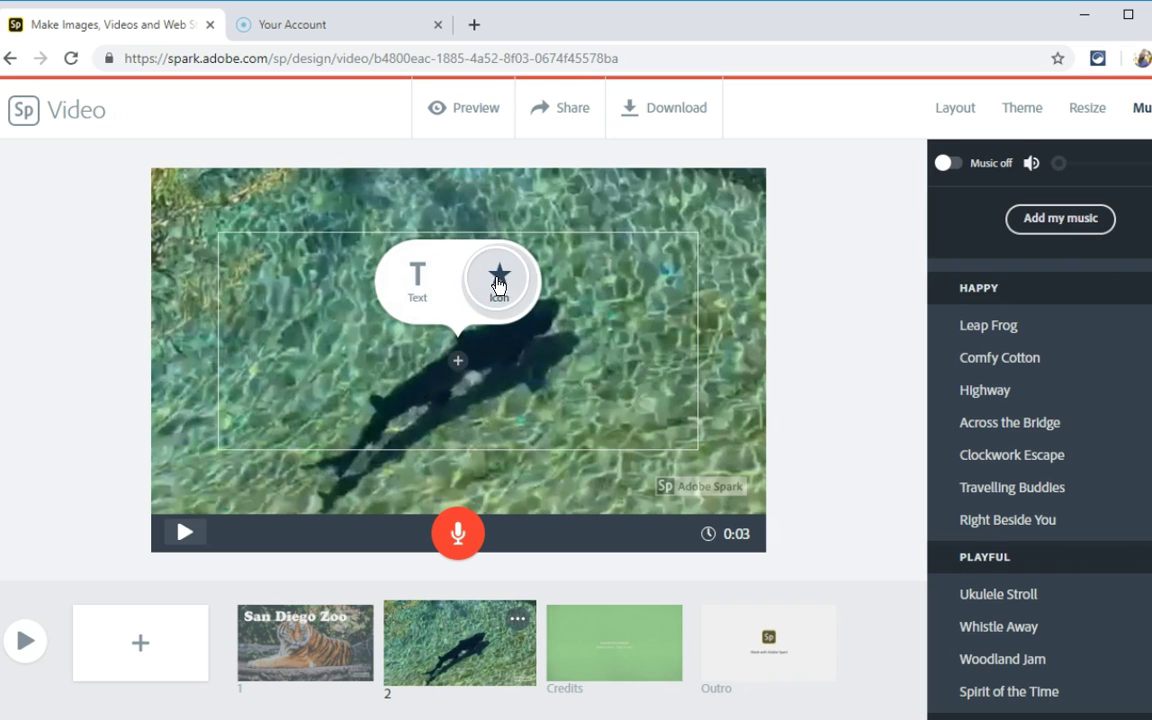
{"action": "left_click", "coordinate": [498, 285]}
{"action": "type", "text": "Tiger"}
{"action": "double_click", "coordinate": [995, 207]}
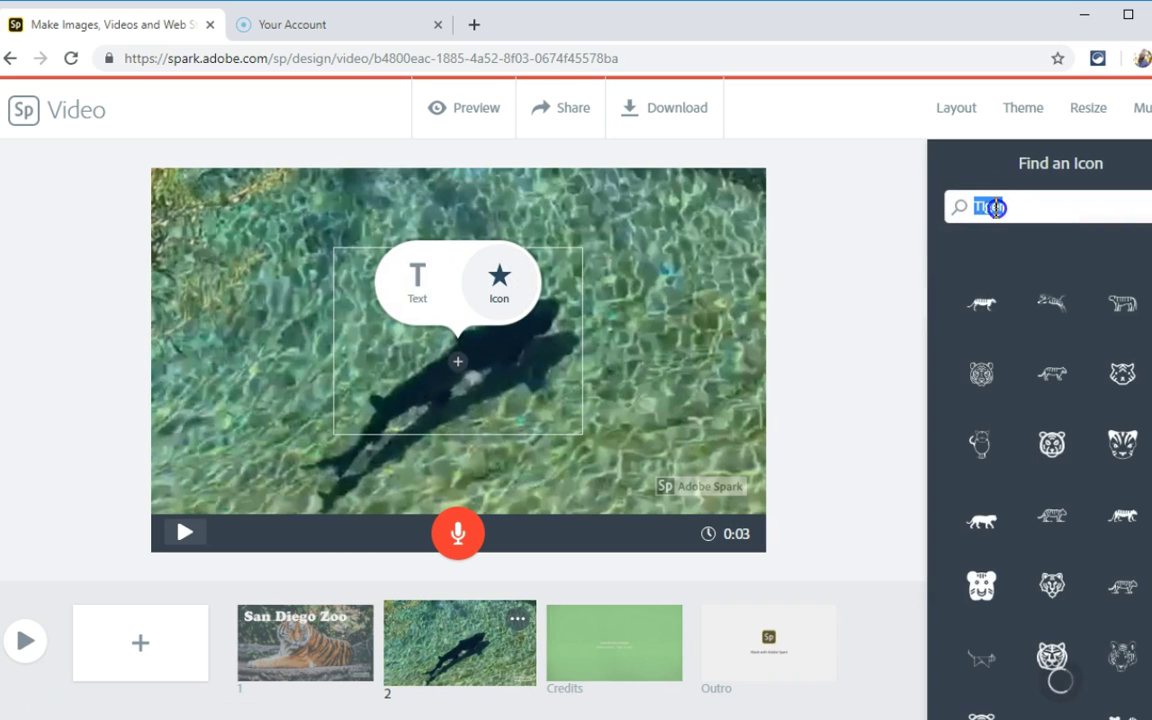
{"action": "type", "text": "shark"}
{"action": "key", "text": "Return"}
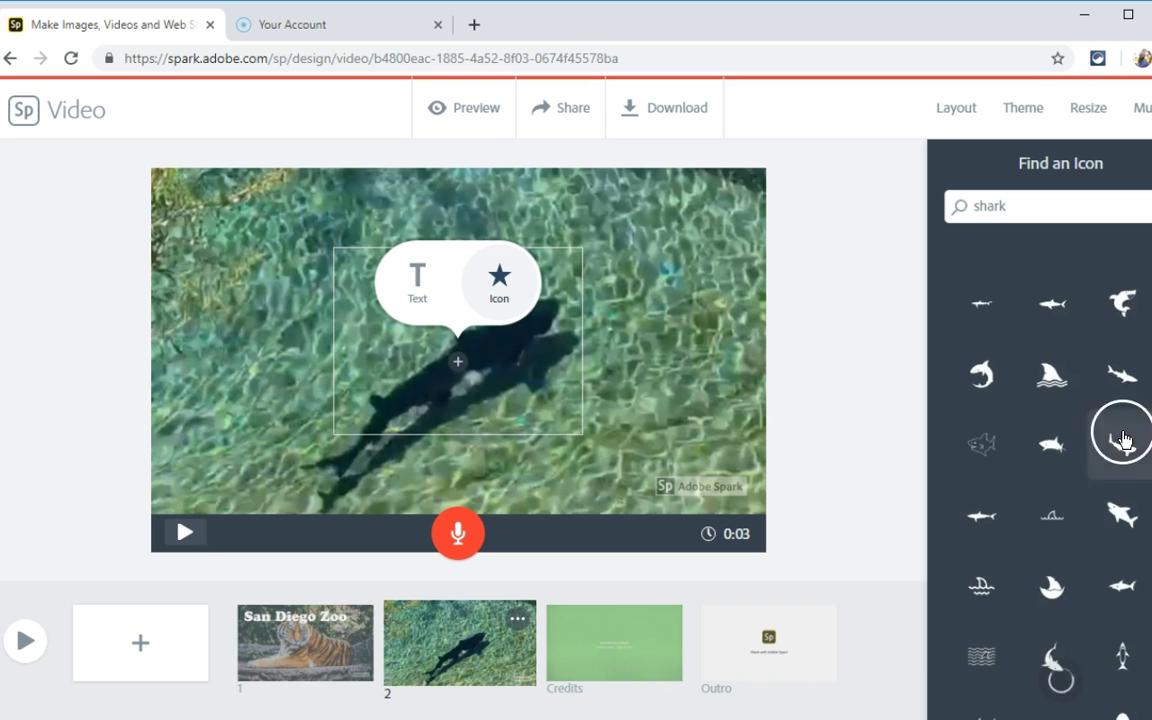
{"action": "left_click", "coordinate": [1060, 385]}
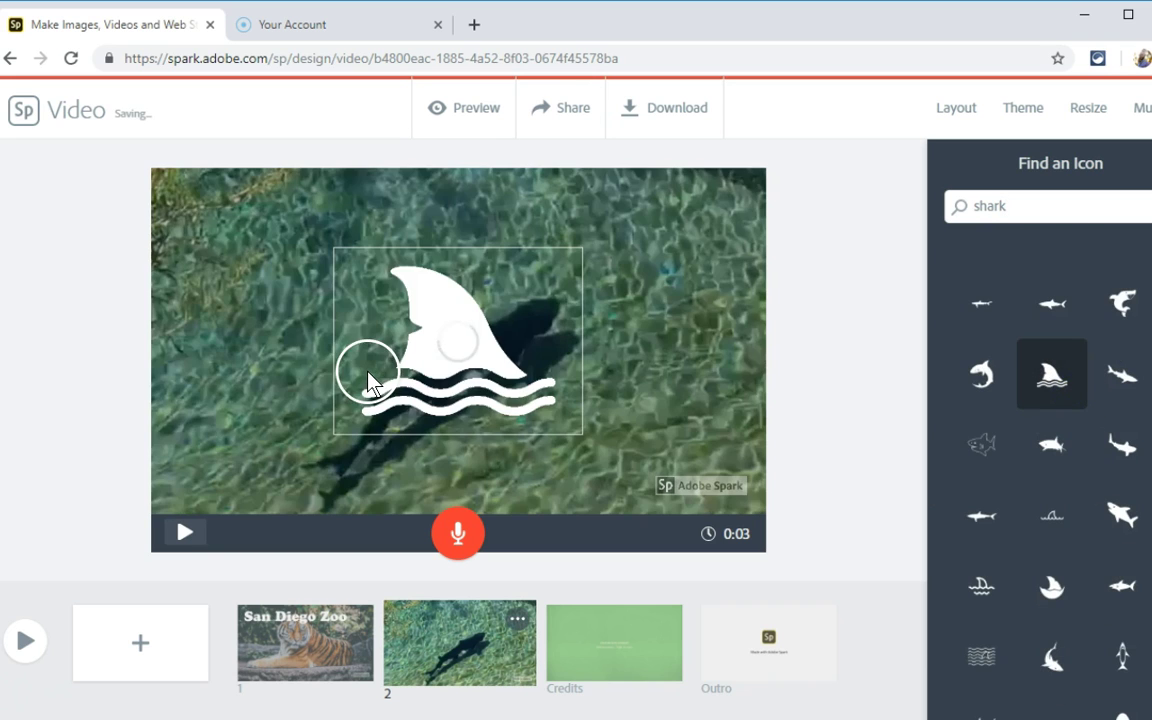
Examine the shark fin icon's editing options and its source and license information.
{"action": "left_click", "coordinate": [460, 262]}
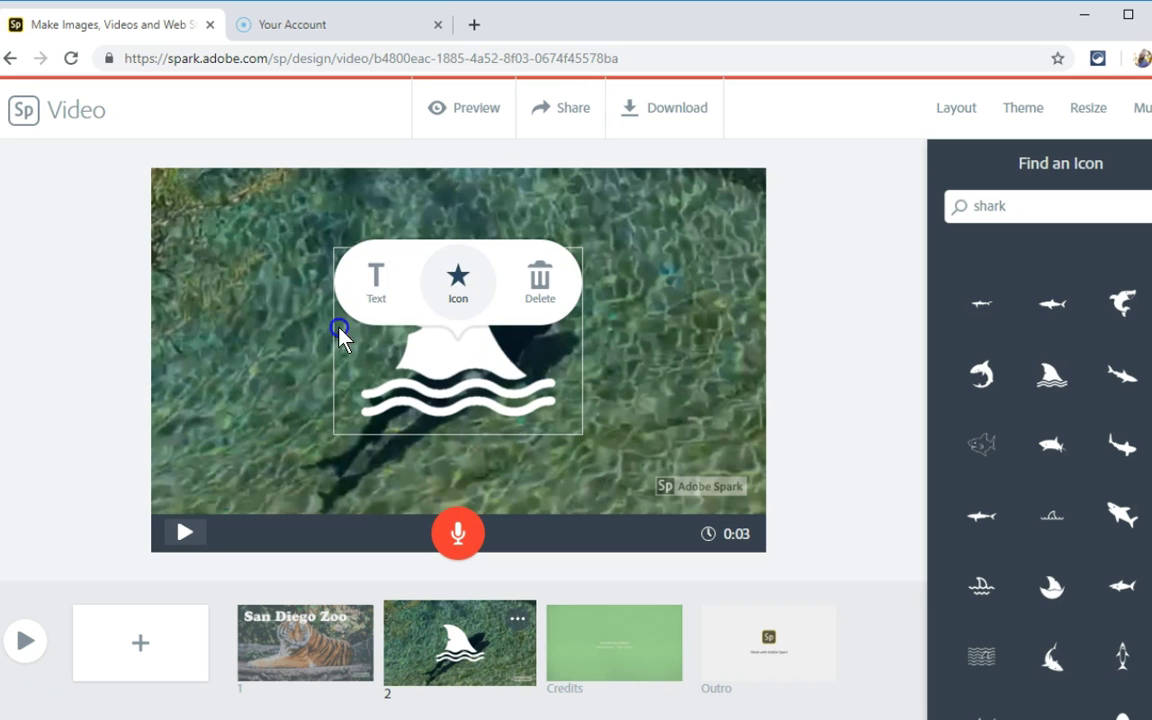
{"action": "left_click", "coordinate": [733, 327]}
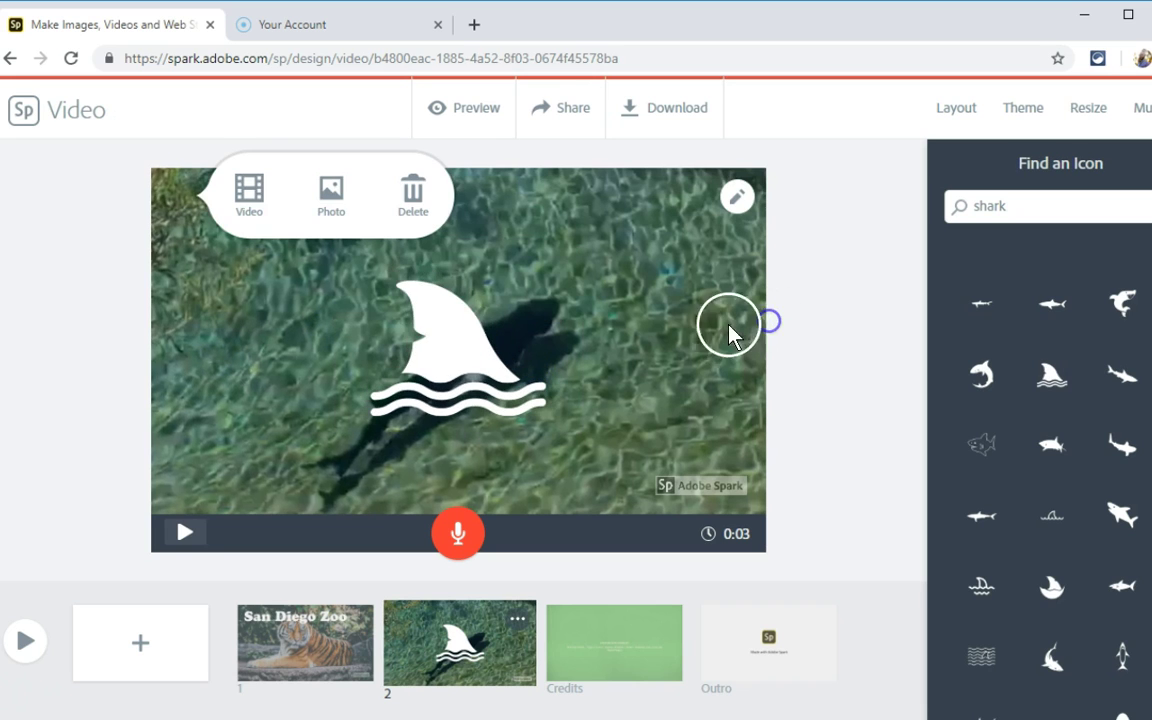
{"action": "left_click", "coordinate": [410, 352]}
{"action": "left_click", "coordinate": [476, 390]}
{"action": "left_click", "coordinate": [460, 355]}
{"action": "left_click", "coordinate": [350, 355]}
{"action": "left_click", "coordinate": [355, 268]}
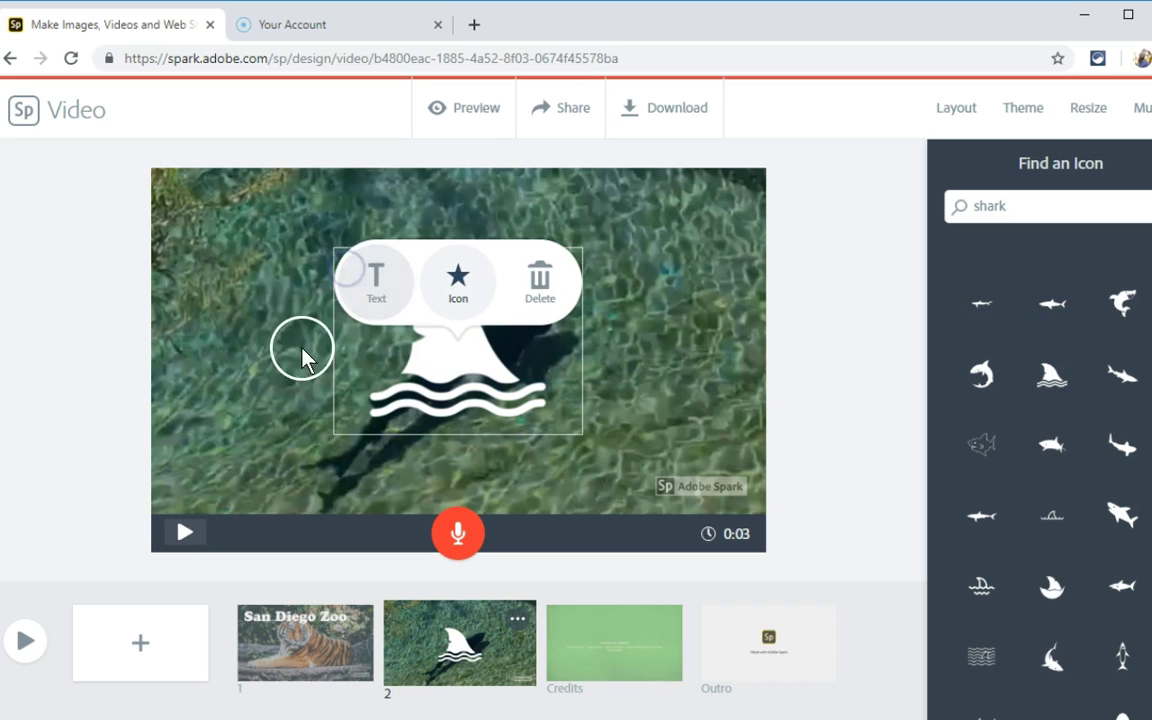
{"action": "left_click", "coordinate": [384, 286]}
{"action": "mouse_move", "coordinate": [357, 272]}
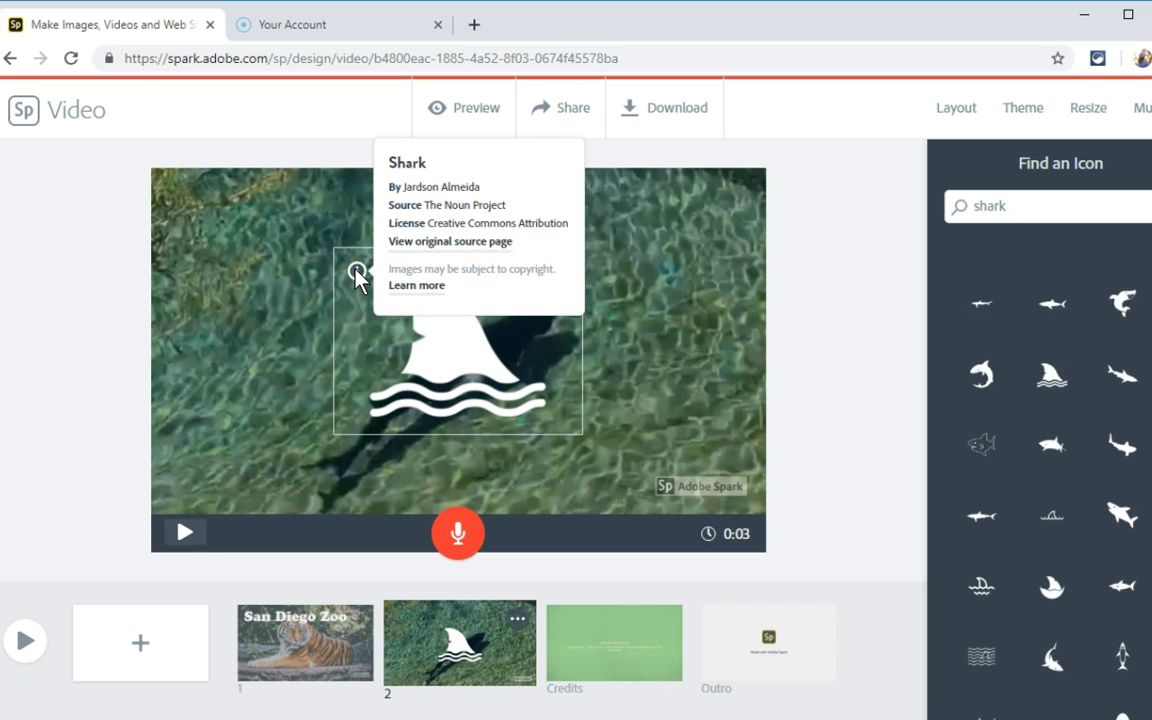
Play back slide 2 to check the shark fin icon over the video.
{"action": "left_click", "coordinate": [320, 242]}
{"action": "left_click", "coordinate": [427, 326]}
{"action": "left_click", "coordinate": [430, 330]}
{"action": "left_click", "coordinate": [193, 537]}
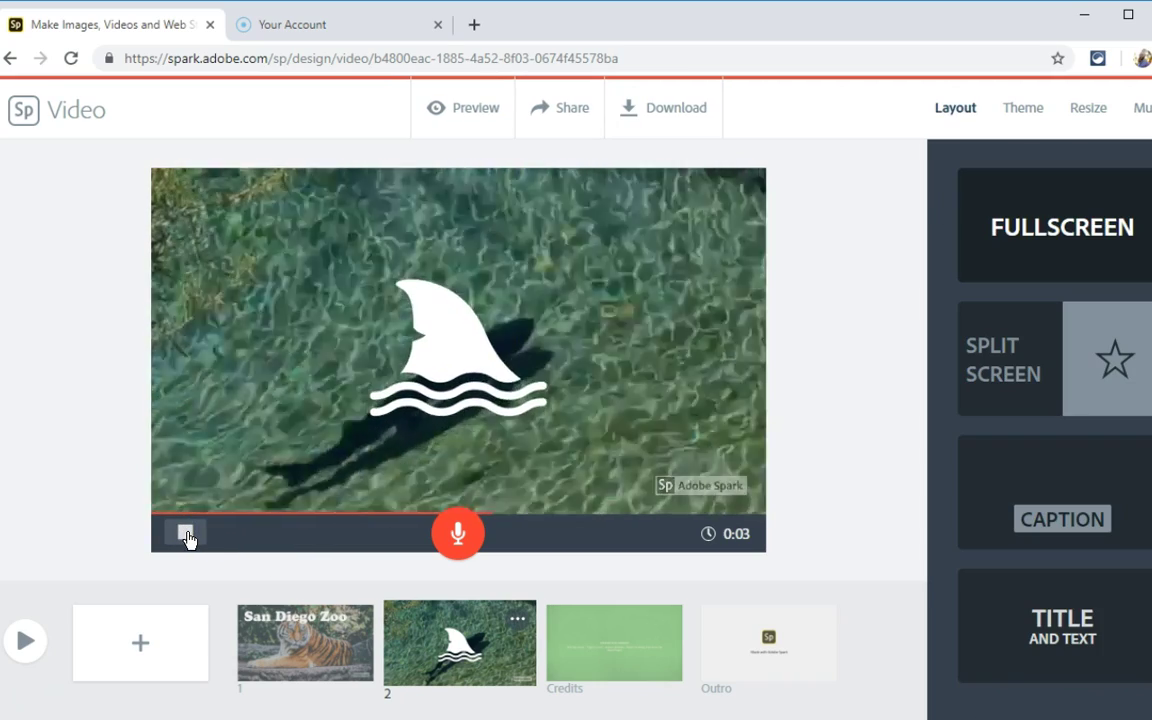
{"action": "left_click", "coordinate": [187, 536]}
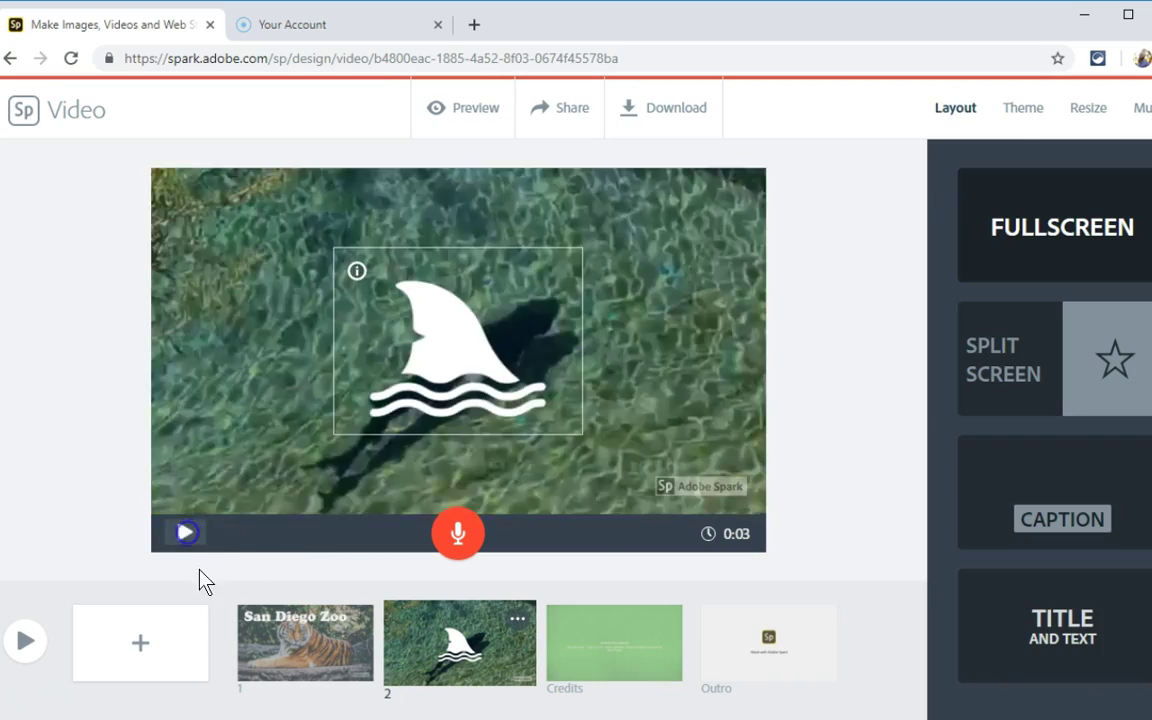
Replace the shark fin icon on slide 2 with the text "Africa Rocks".
{"action": "left_click", "coordinate": [510, 338]}
{"action": "left_click", "coordinate": [378, 282]}
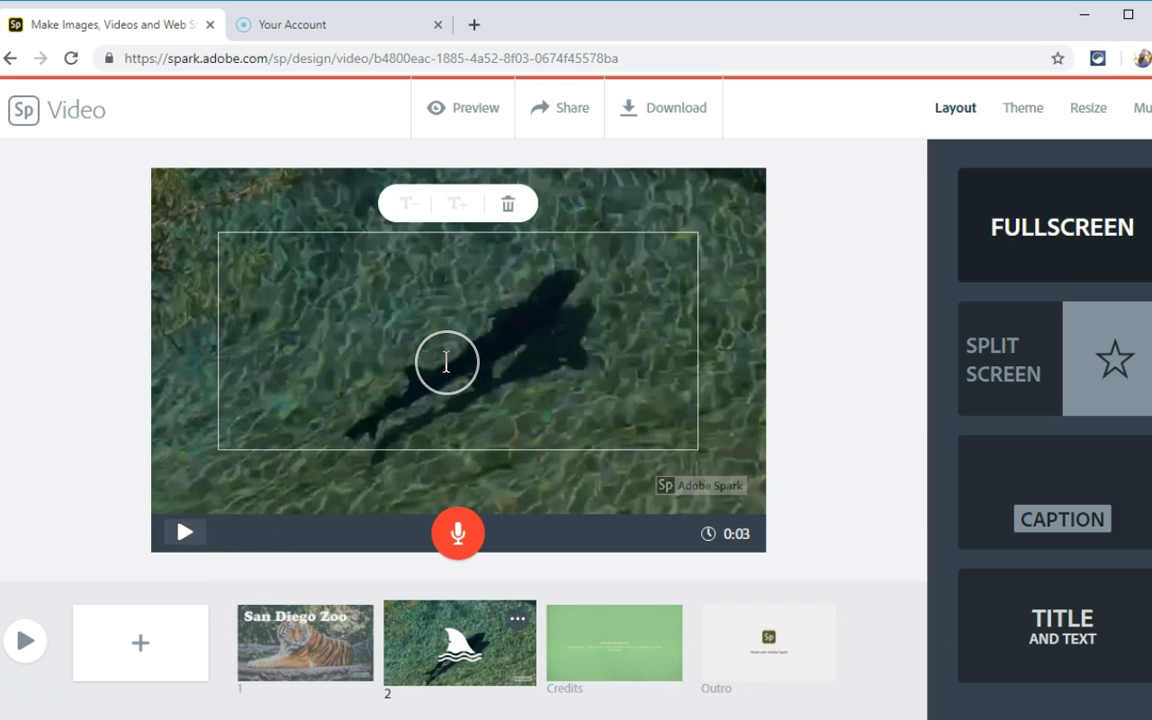
{"action": "type", "text": "Africa Ro"}
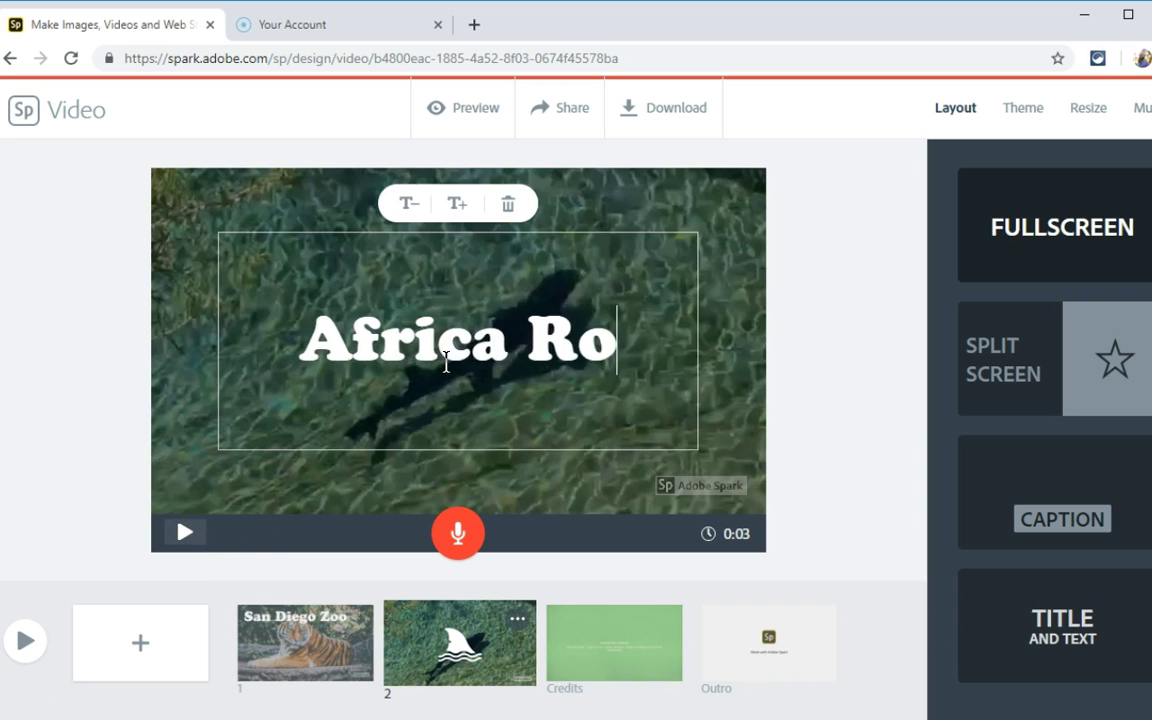
{"action": "type", "text": "cks"}
{"action": "key", "text": "Return"}
{"action": "key", "text": "BackSpace"}
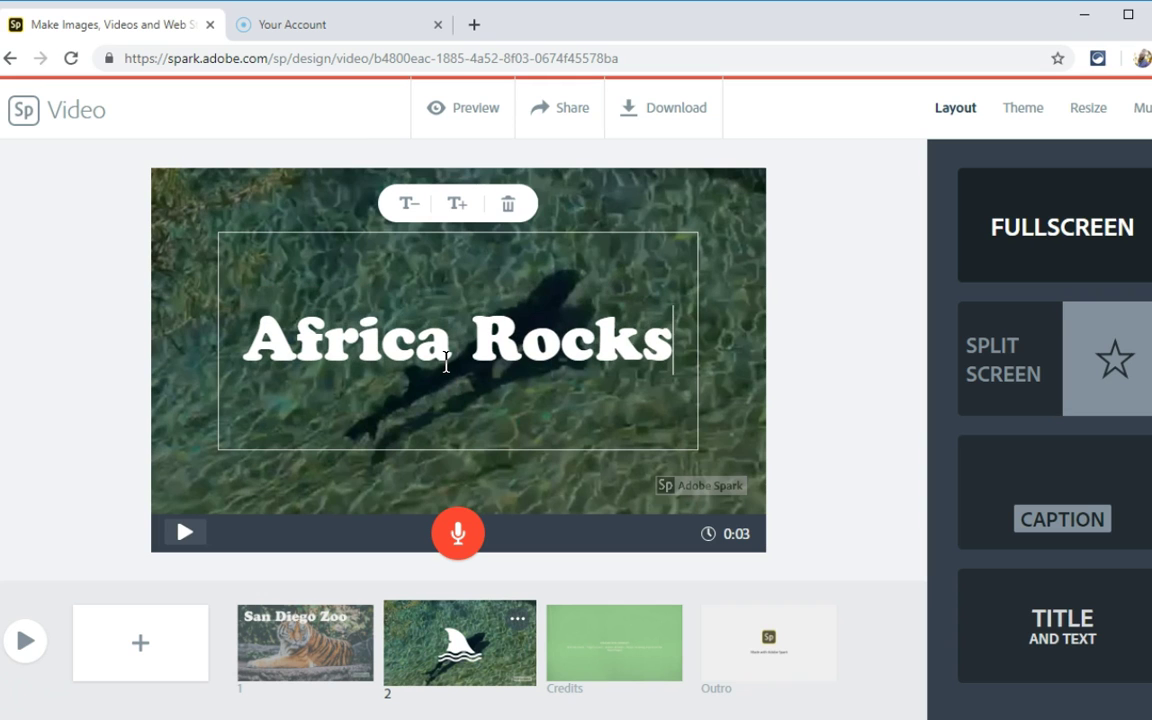
Shrink the "Africa Rocks" text, place it in the video's upper-left corner and play back slide 2.
{"action": "left_click", "coordinate": [409, 203]}
{"action": "left_click", "coordinate": [409, 203]}
{"action": "left_click", "coordinate": [800, 332]}
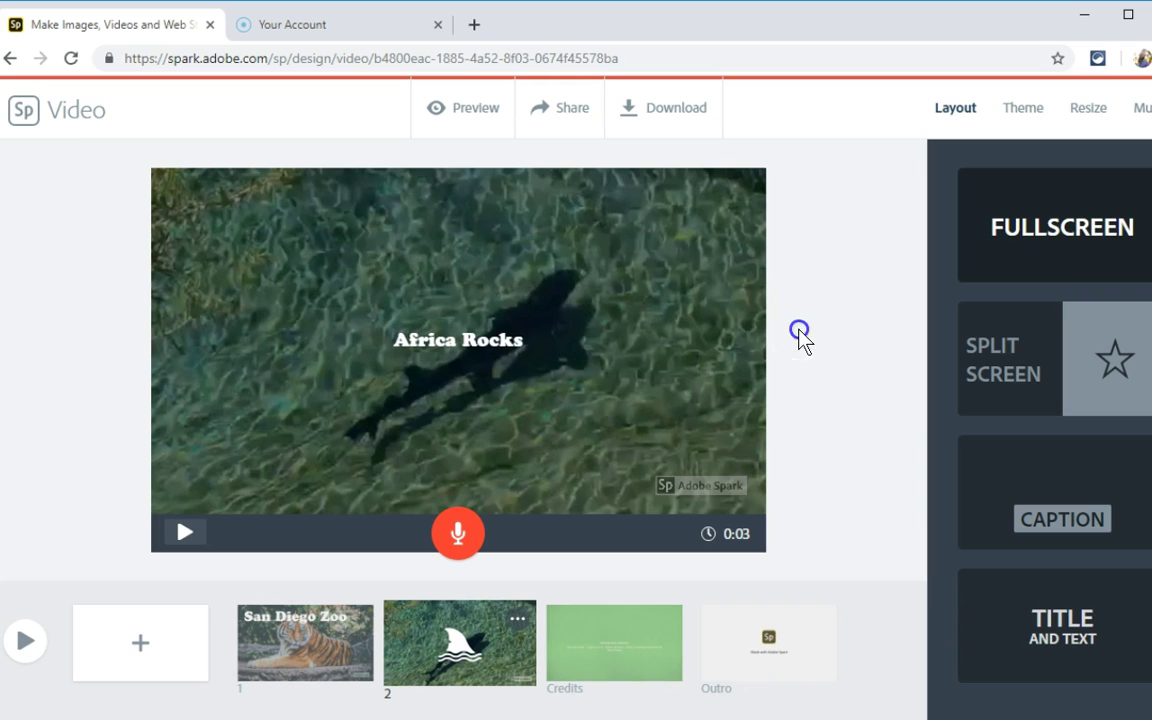
{"action": "left_click_drag", "start_coordinate": [487, 343], "coordinate": [190, 207]}
{"action": "left_click", "coordinate": [185, 533]}
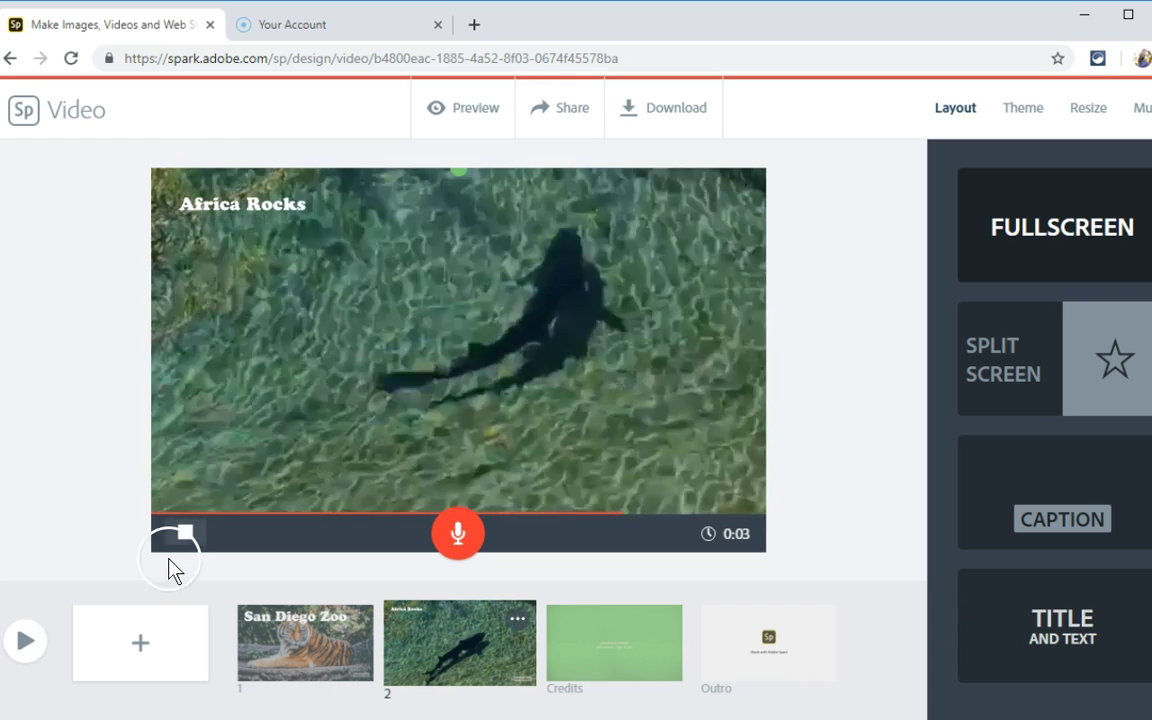
{"action": "left_click", "coordinate": [155, 552]}
Add a new blank slide after the shark video slide.
{"action": "left_click", "coordinate": [638, 676]}
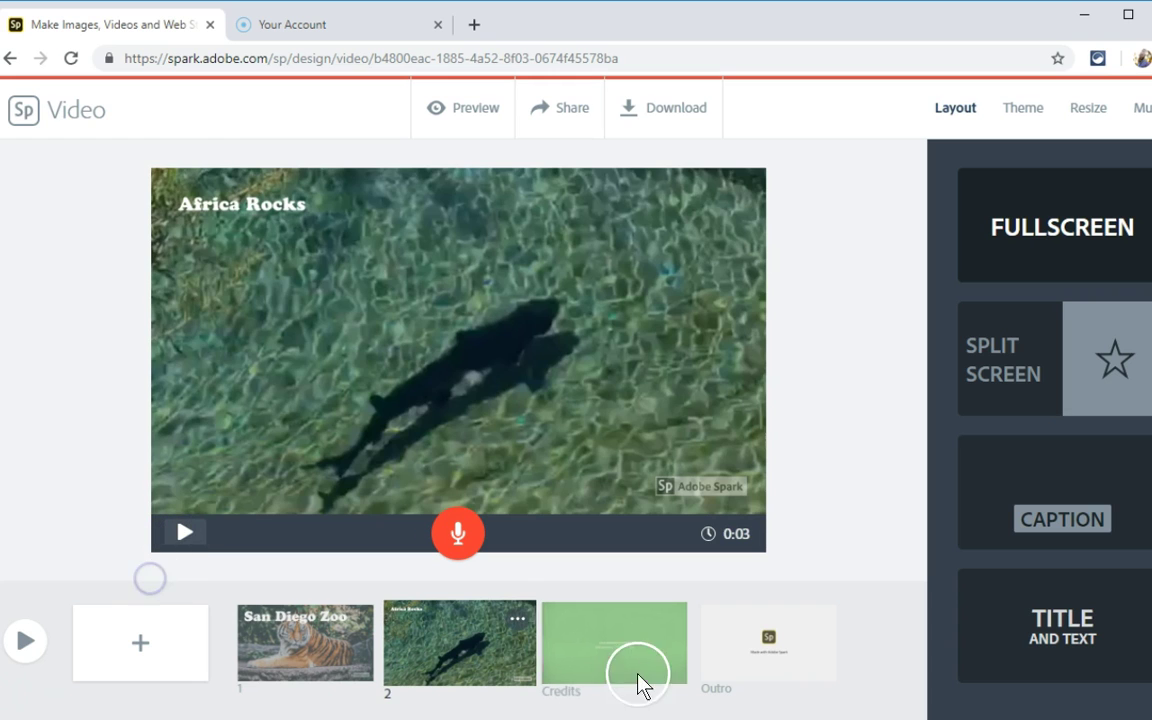
{"action": "left_click", "coordinate": [129, 652]}
{"action": "left_click", "coordinate": [588, 473]}
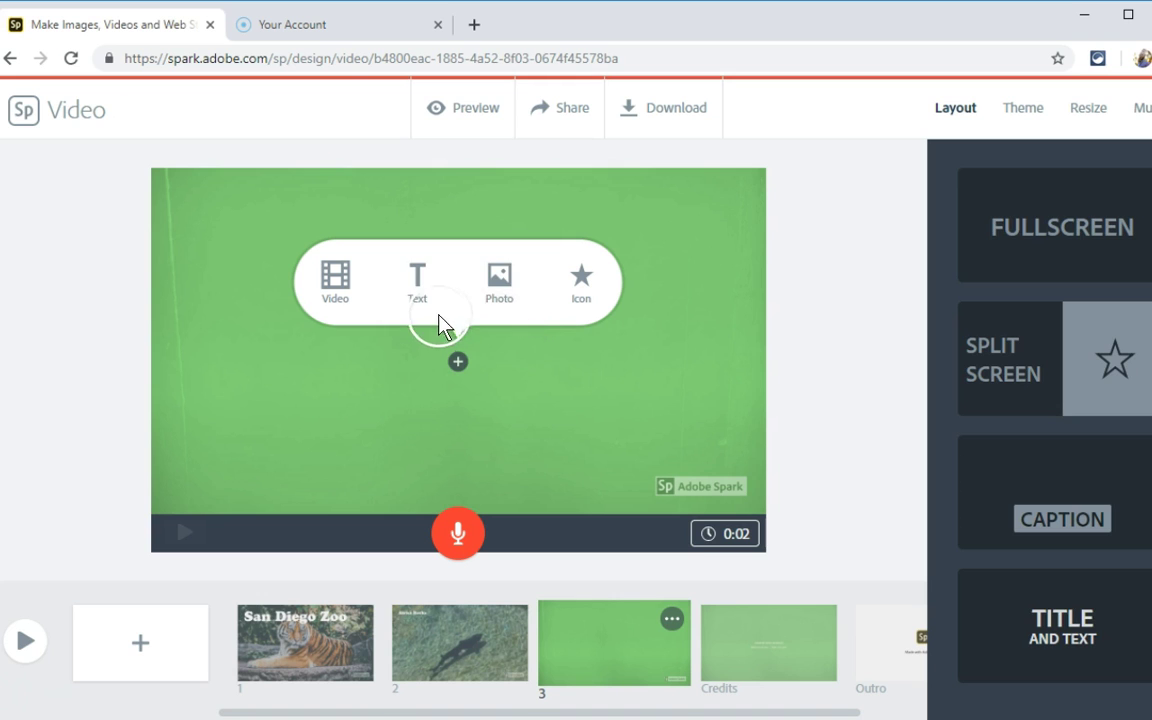
Connect Google Drive as a photo source for slide 3, choosing the Google account and allowing Adobe Spark access.
{"action": "left_click", "coordinate": [514, 291]}
{"action": "type", "text": "shark"}
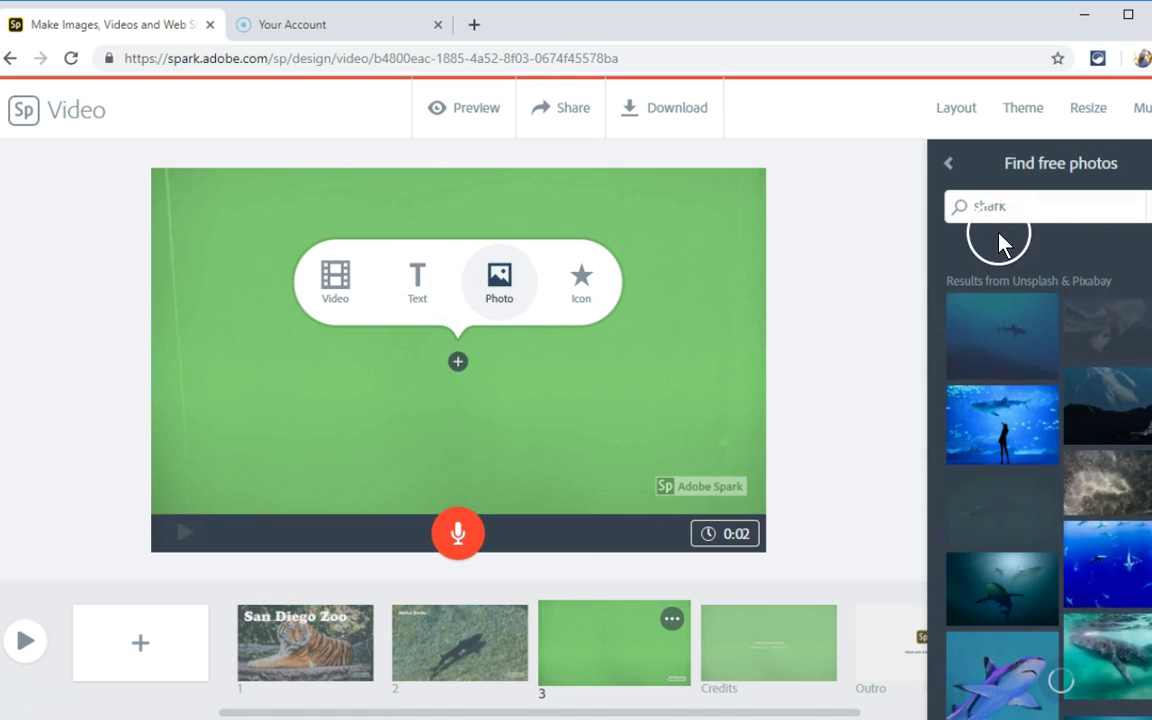
{"action": "left_click", "coordinate": [948, 163]}
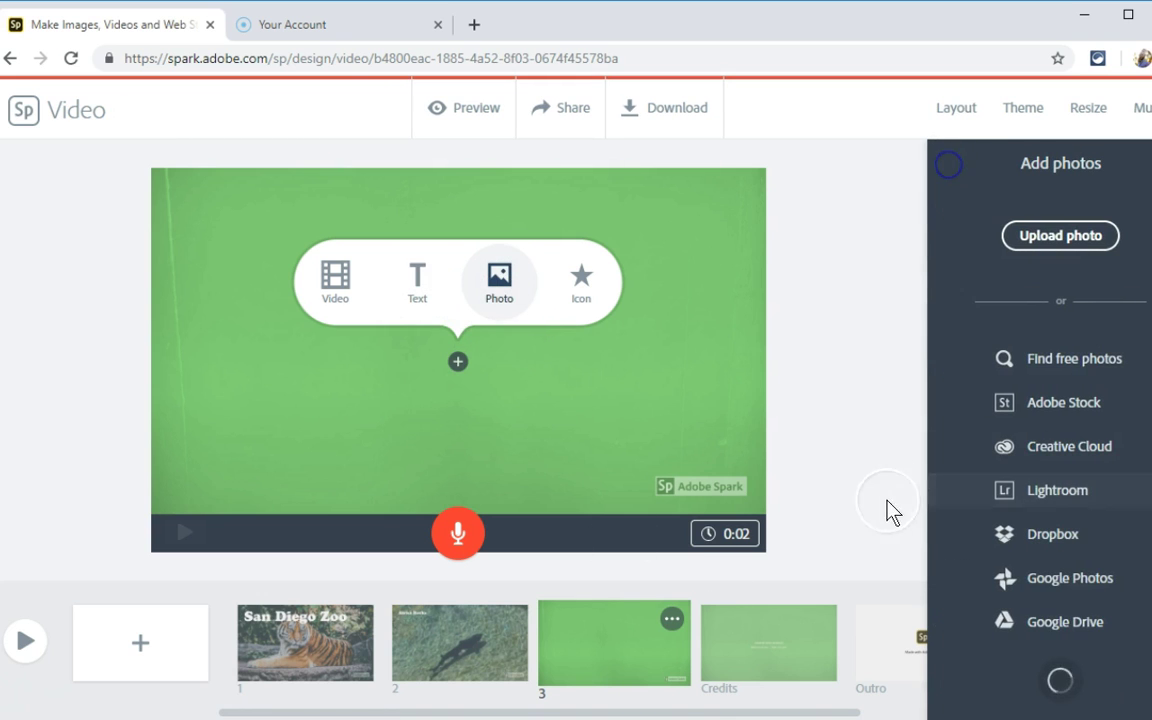
{"action": "left_click", "coordinate": [1072, 628]}
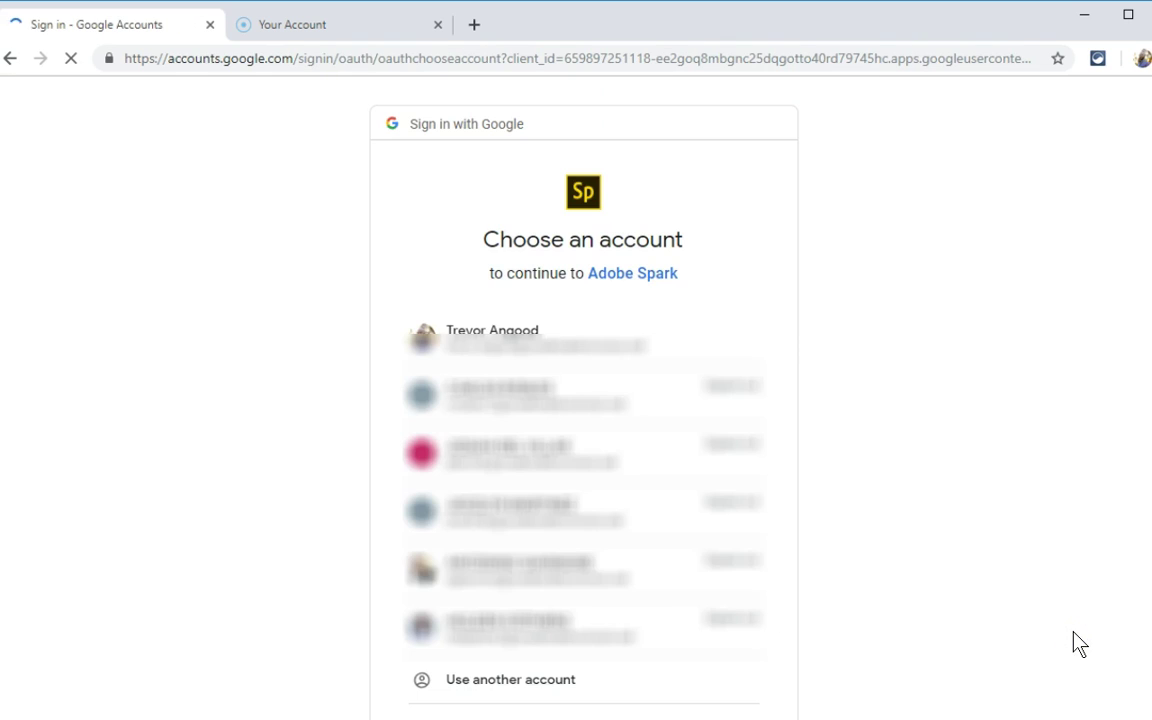
{"action": "left_click", "coordinate": [507, 363]}
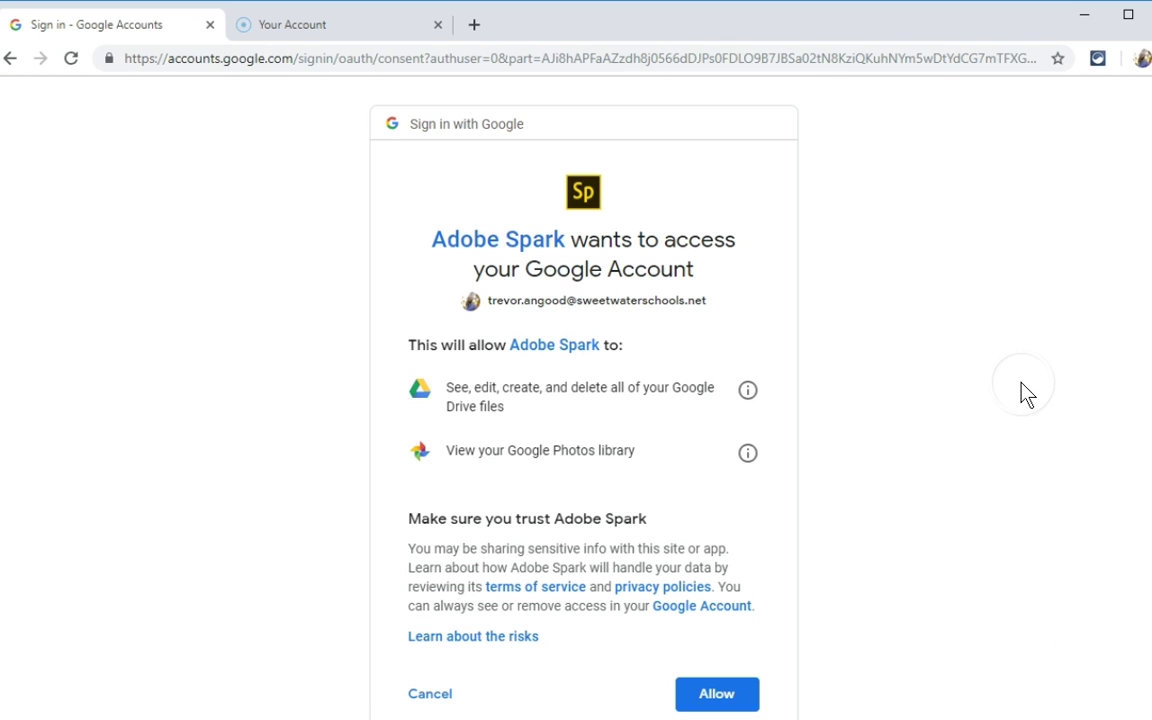
{"action": "left_click", "coordinate": [706, 692]}
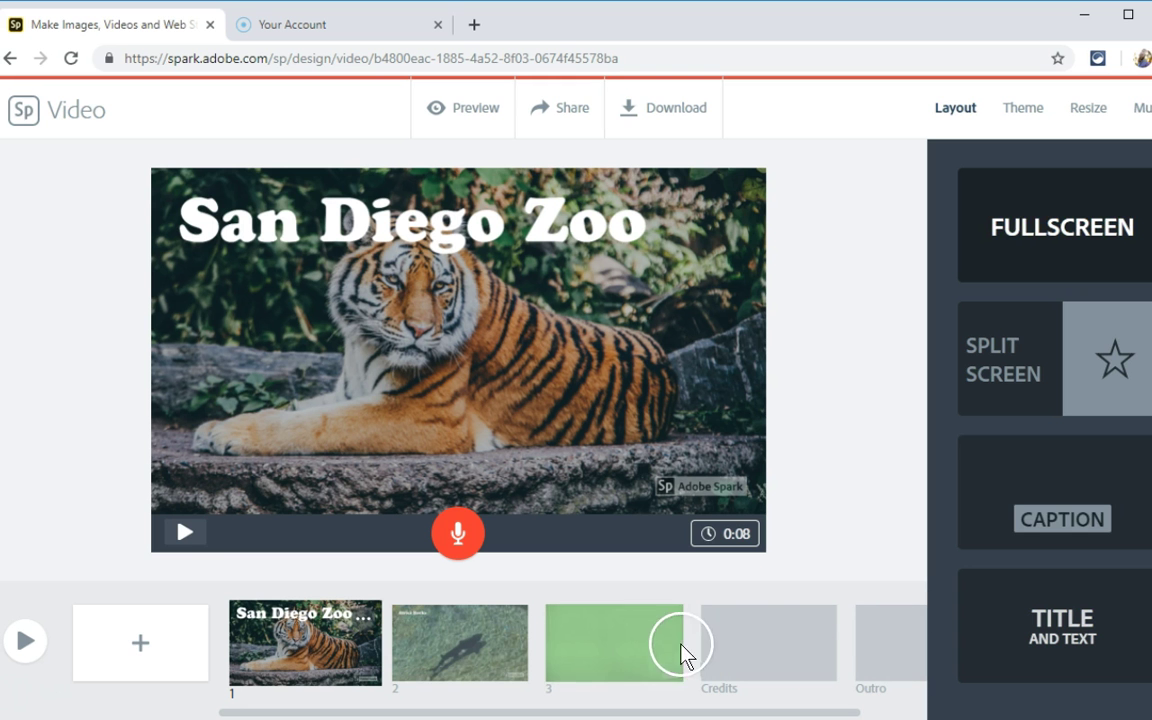
Insert the panda photo IMG_1088.JPG from the Adobe Stock folder in Google Drive on slide 3.
{"action": "left_click", "coordinate": [608, 645]}
{"action": "left_click", "coordinate": [499, 280]}
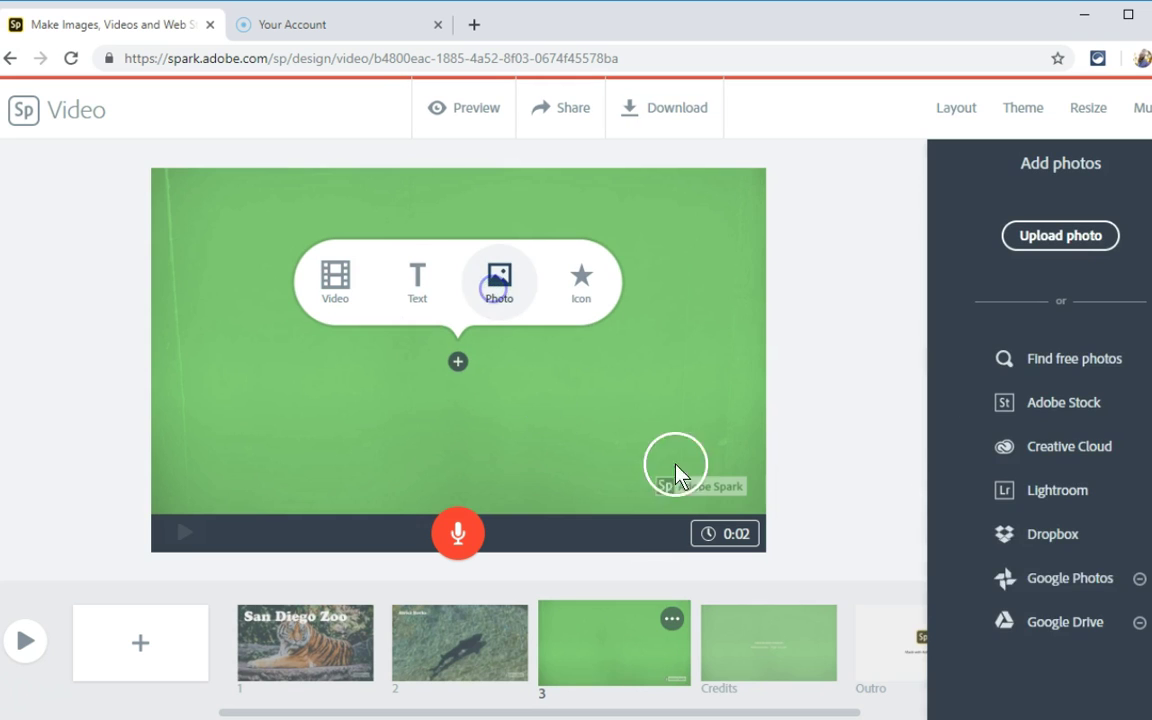
{"action": "left_click", "coordinate": [1052, 622]}
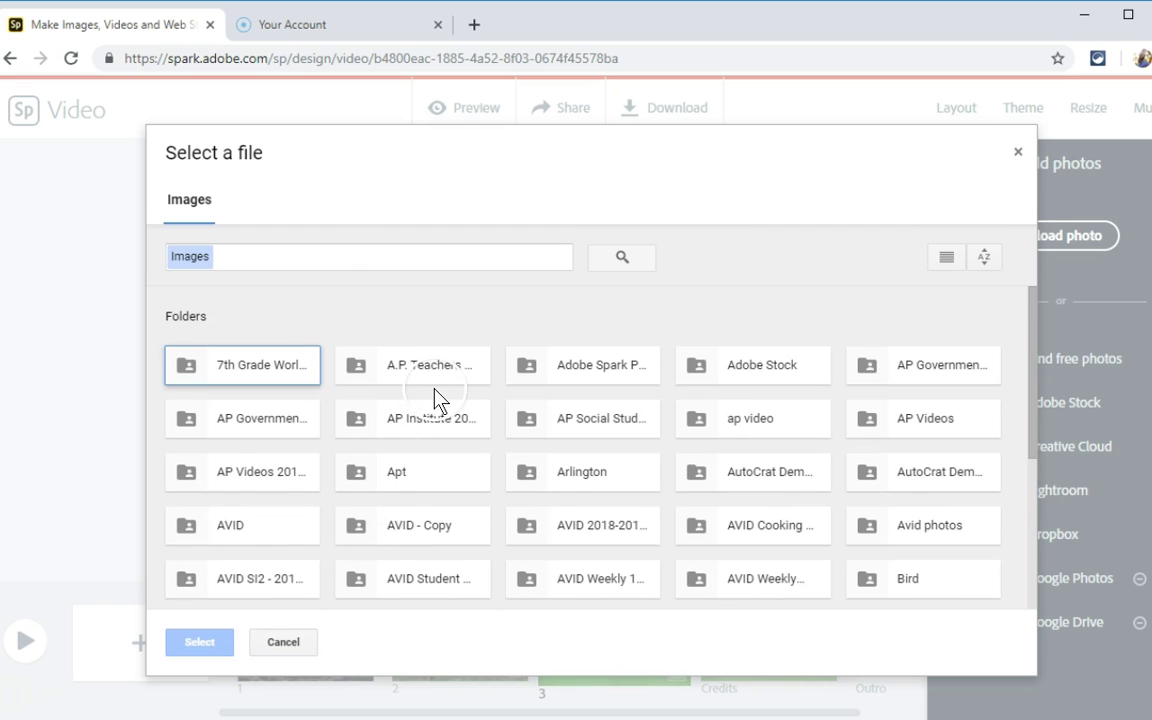
{"action": "scroll", "coordinate": [480, 420], "scroll_direction": "down", "scroll_amount": 1}
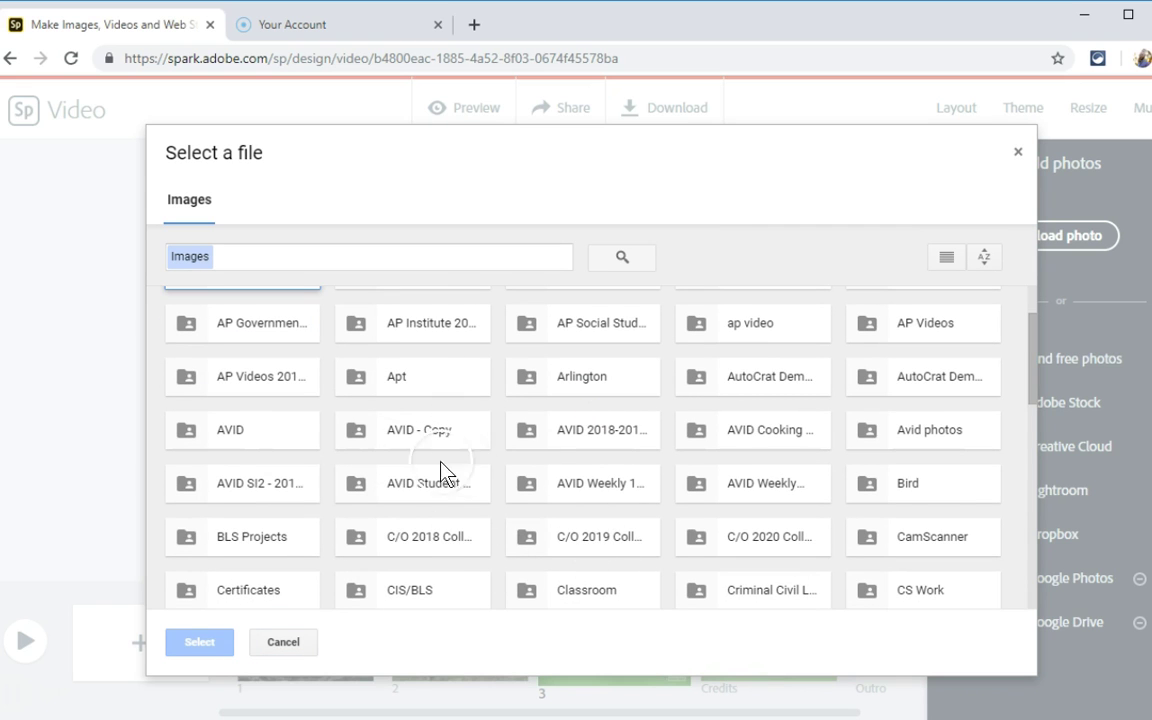
{"action": "scroll", "coordinate": [760, 465], "scroll_direction": "up", "scroll_amount": 2}
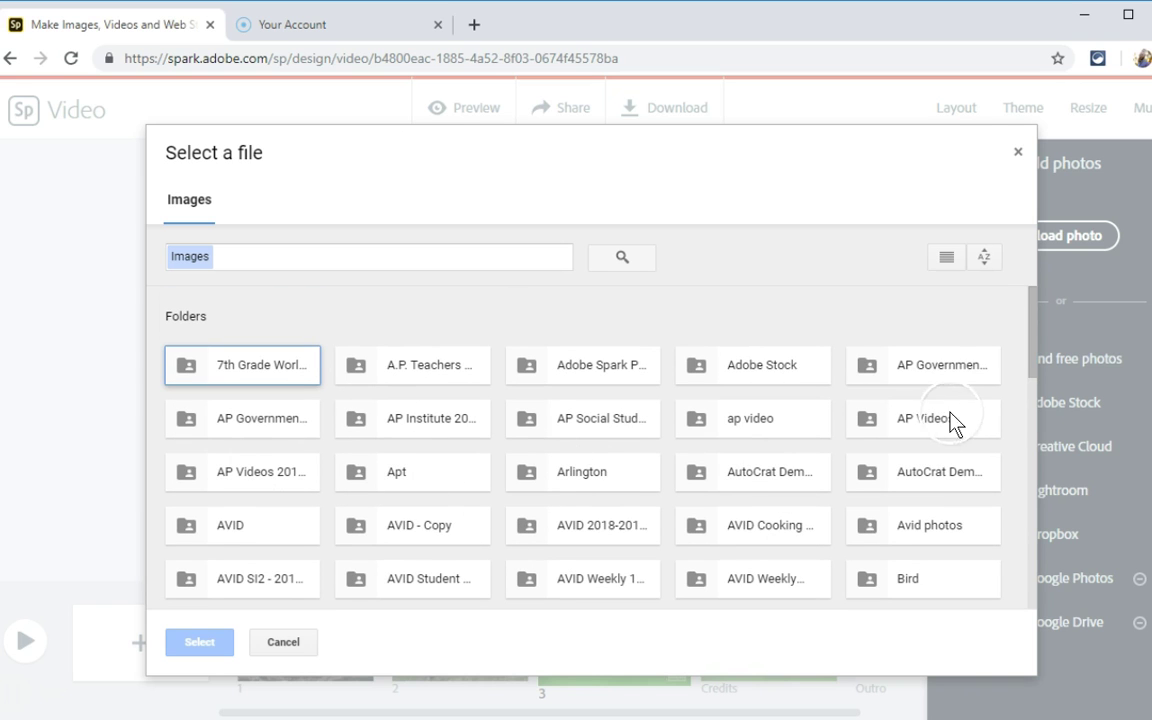
{"action": "double_click", "coordinate": [790, 385]}
{"action": "scroll", "coordinate": [560, 430], "scroll_direction": "down", "scroll_amount": 1}
{"action": "scroll", "coordinate": [614, 390], "scroll_direction": "down", "scroll_amount": 4}
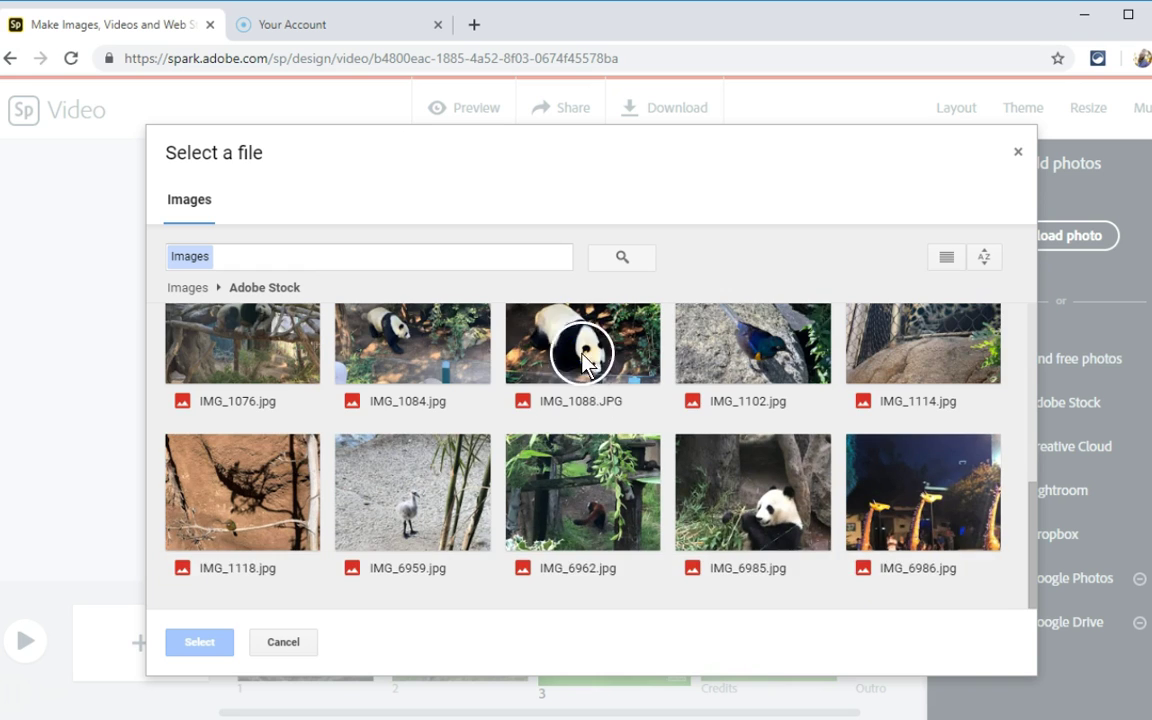
{"action": "left_click", "coordinate": [585, 362]}
{"action": "left_click", "coordinate": [197, 644]}
{"action": "left_click", "coordinate": [229, 686]}
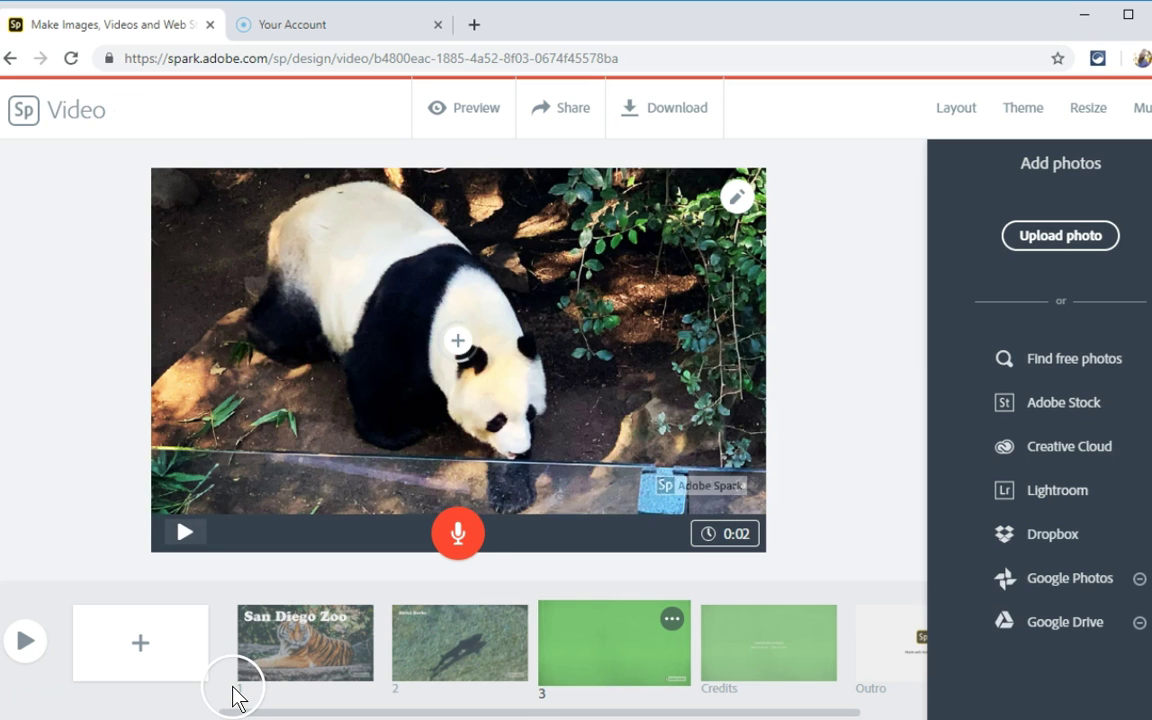
Adjust the zoom of the panda photo and reposition it slightly within slide 3's frame.
{"action": "left_click", "coordinate": [726, 216]}
{"action": "left_click", "coordinate": [756, 262]}
{"action": "left_click", "coordinate": [740, 236]}
{"action": "mouse_move", "coordinate": [527, 339]}
{"action": "left_mouse_down"}
{"action": "mouse_move", "coordinate": [532, 360]}
{"action": "mouse_move", "coordinate": [531, 335]}
{"action": "left_mouse_up"}
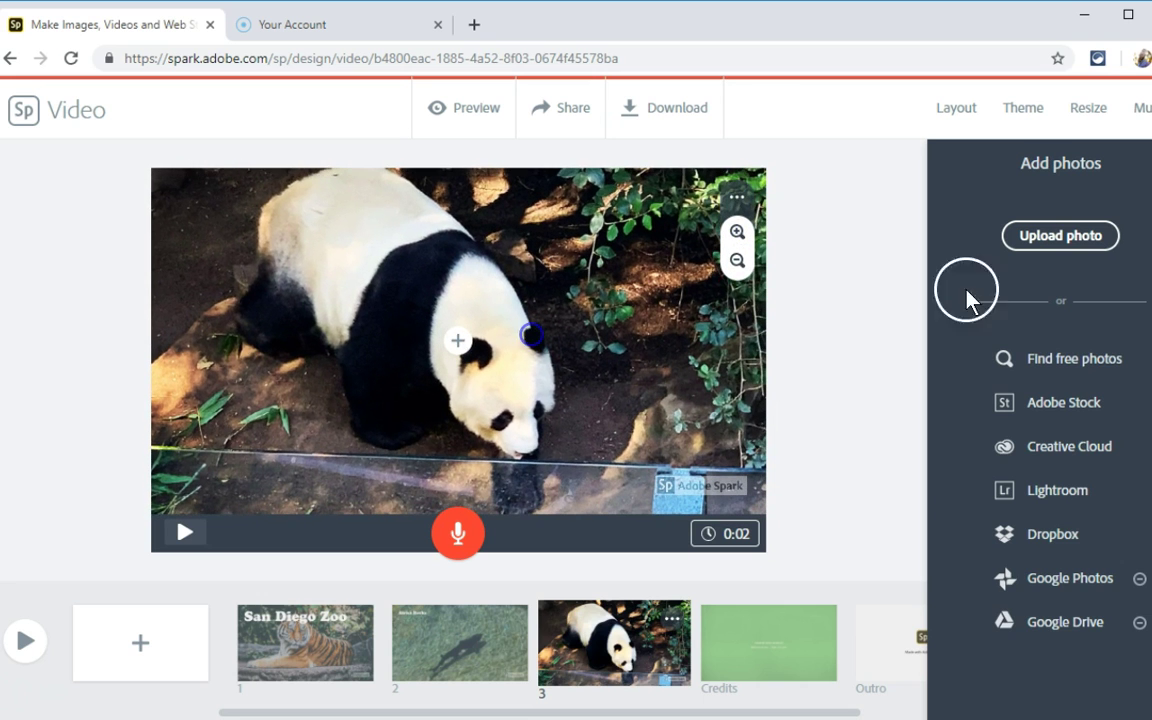
Apply the Caption layout to slide 3 and enter the caption "Panda".
{"action": "left_click", "coordinate": [962, 118]}
{"action": "left_click_drag", "start_coordinate": [1091, 492], "coordinate": [602, 463]}
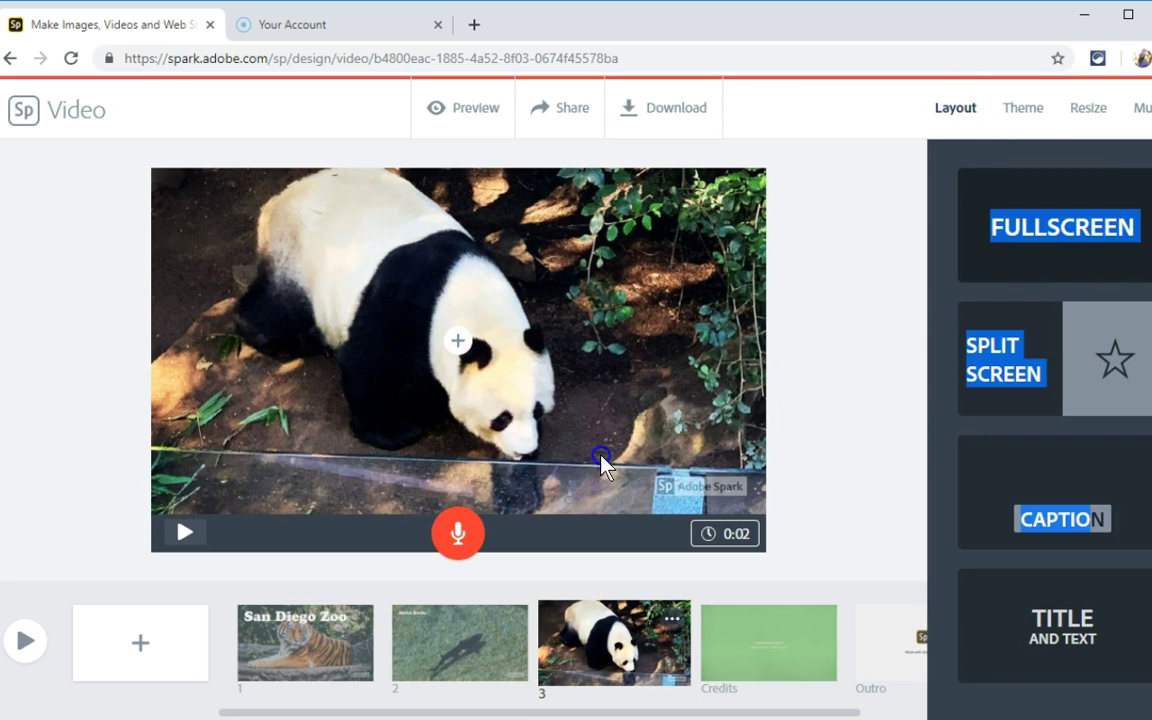
{"action": "left_click", "coordinate": [1122, 512]}
{"action": "left_click", "coordinate": [1046, 510]}
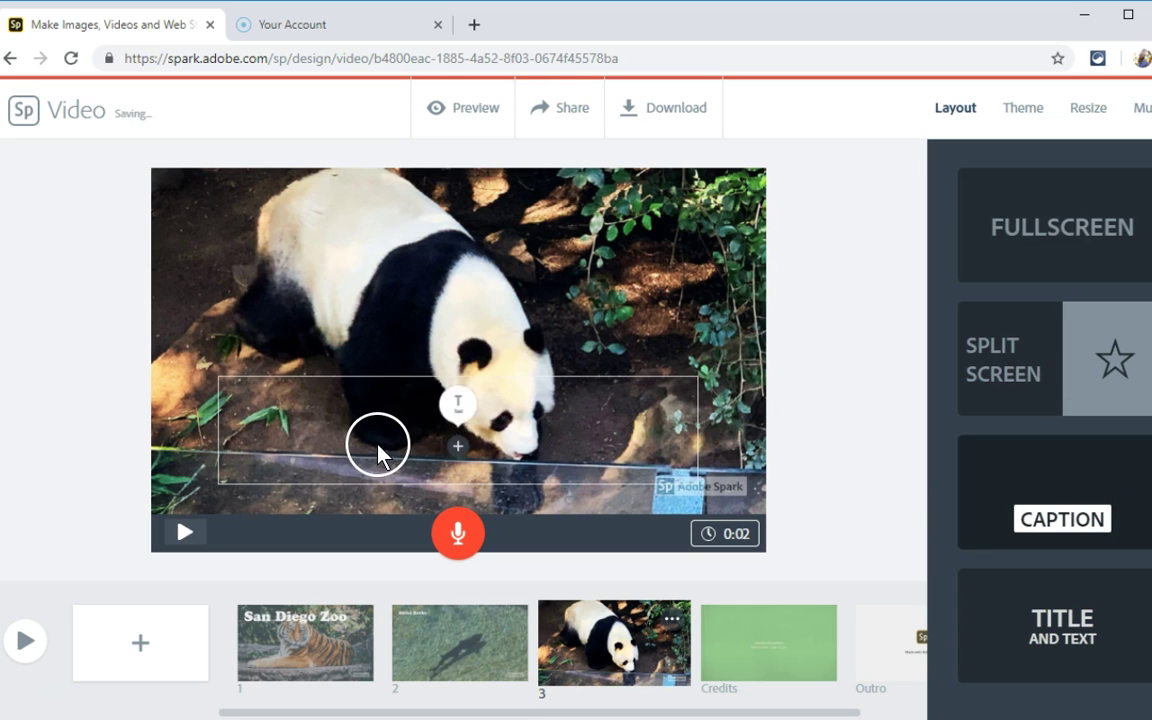
{"action": "left_click", "coordinate": [452, 378]}
{"action": "type", "text": "Panda"}
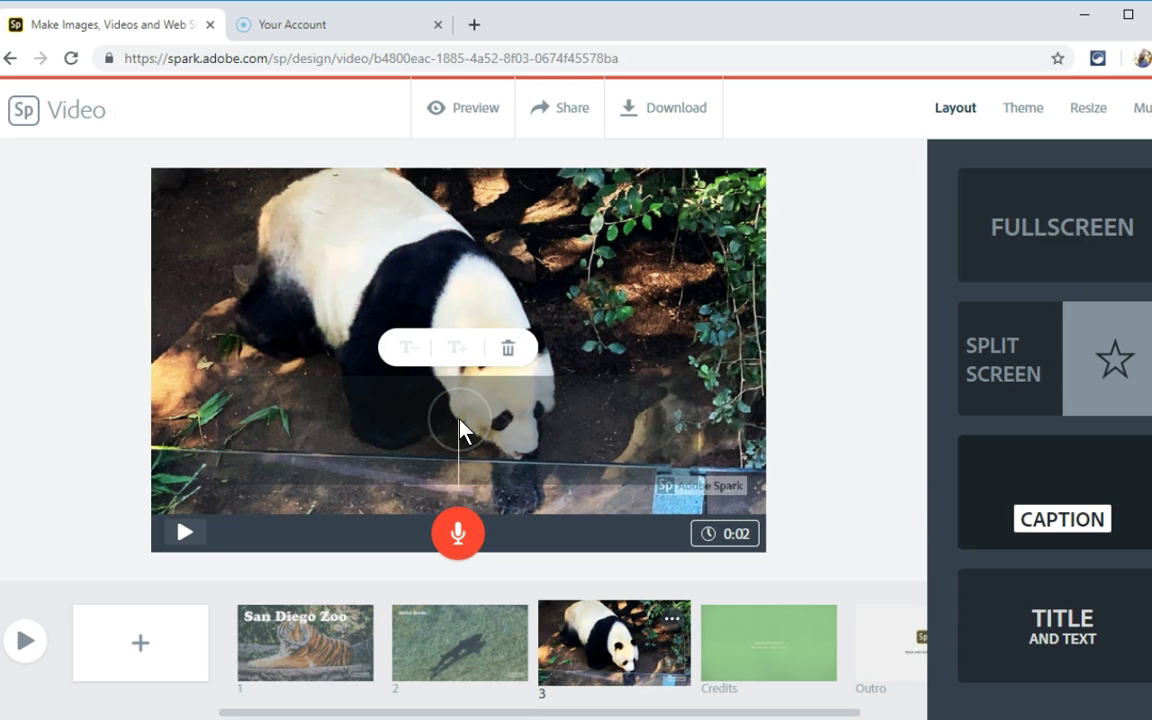
{"action": "left_click", "coordinate": [868, 185]}
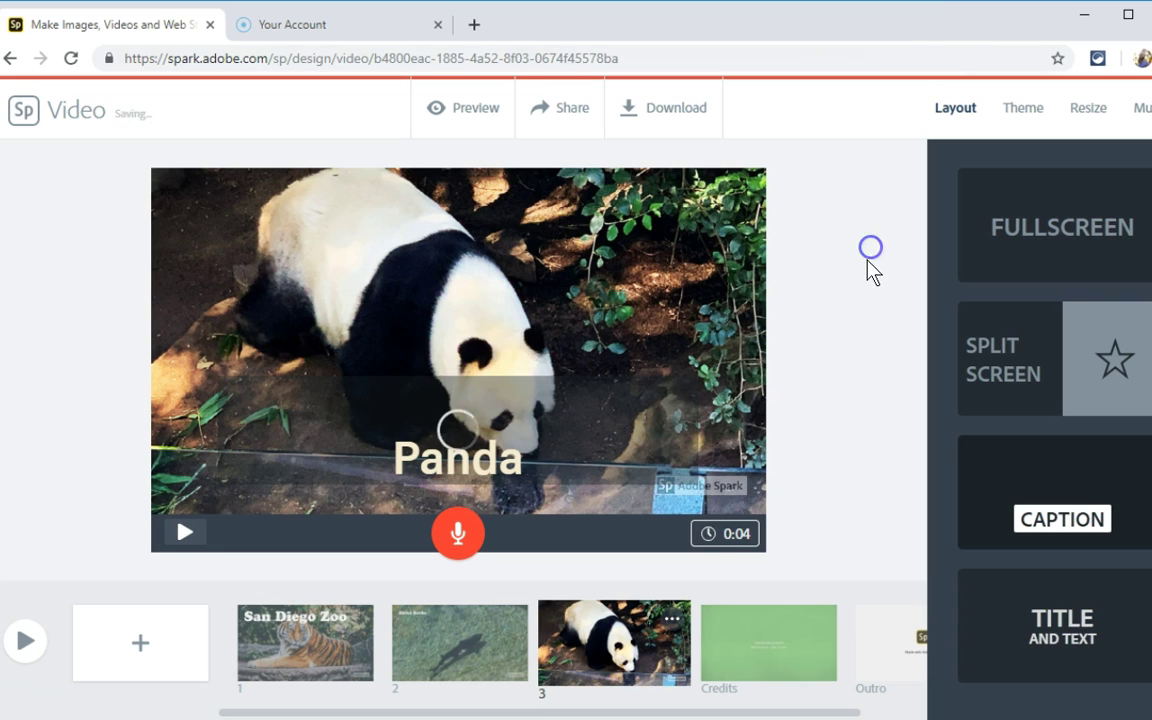
Play back slide 3 to check the panda photo and its caption.
{"action": "left_click", "coordinate": [186, 545]}
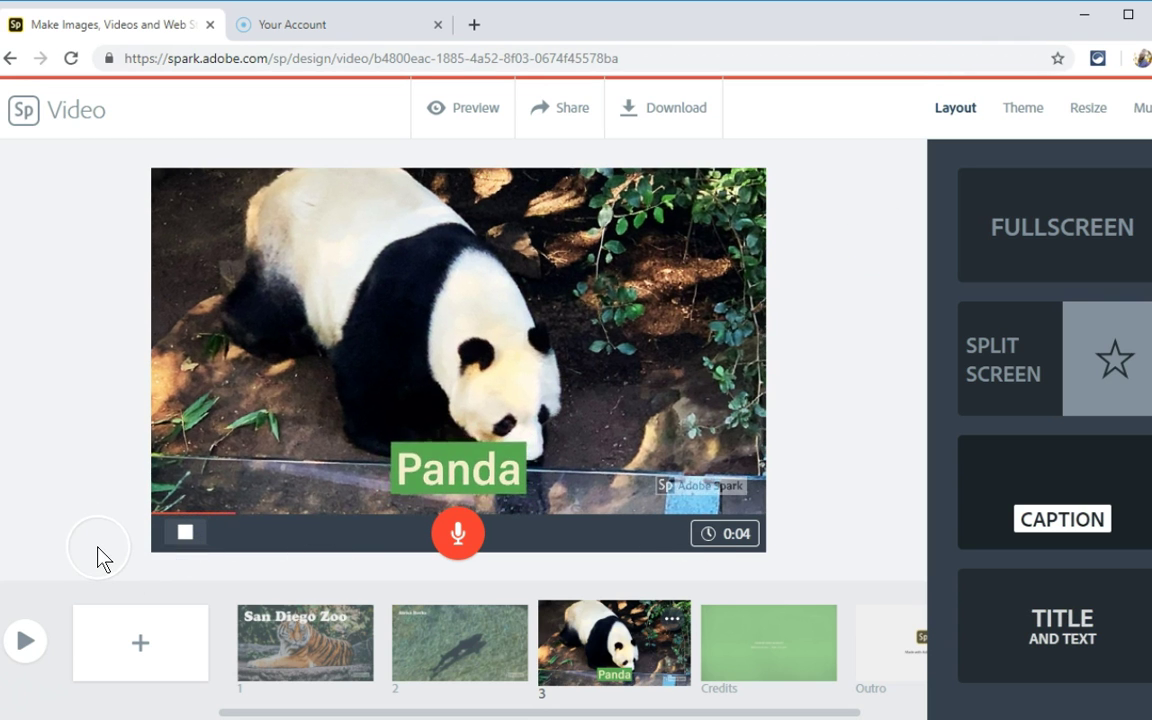
{"action": "left_click", "coordinate": [185, 532]}
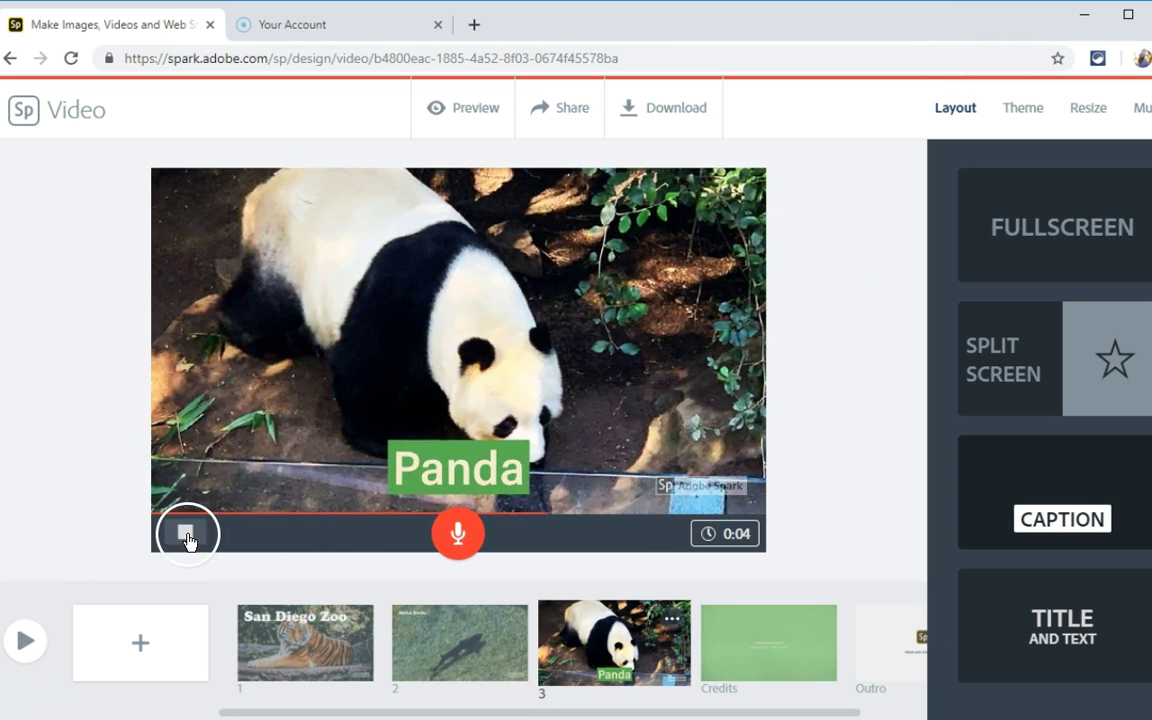
{"action": "left_click", "coordinate": [109, 395]}
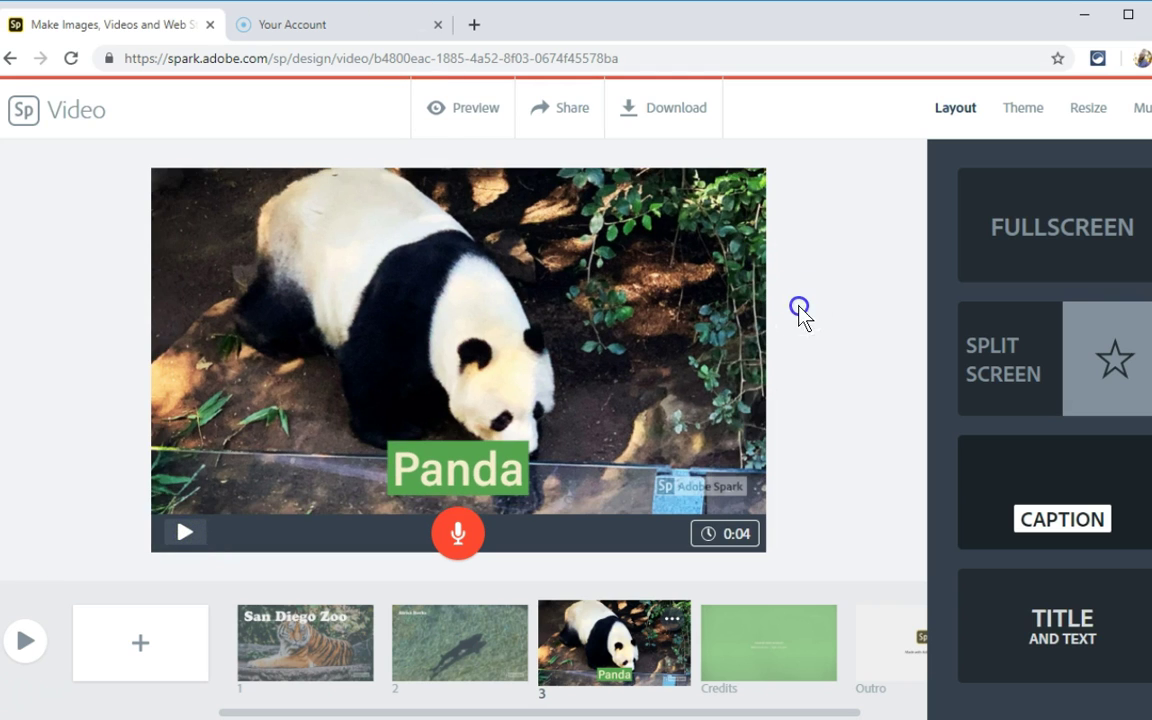
Preview the whole video through to the credits and return to the editor.
{"action": "left_click", "coordinate": [466, 134]}
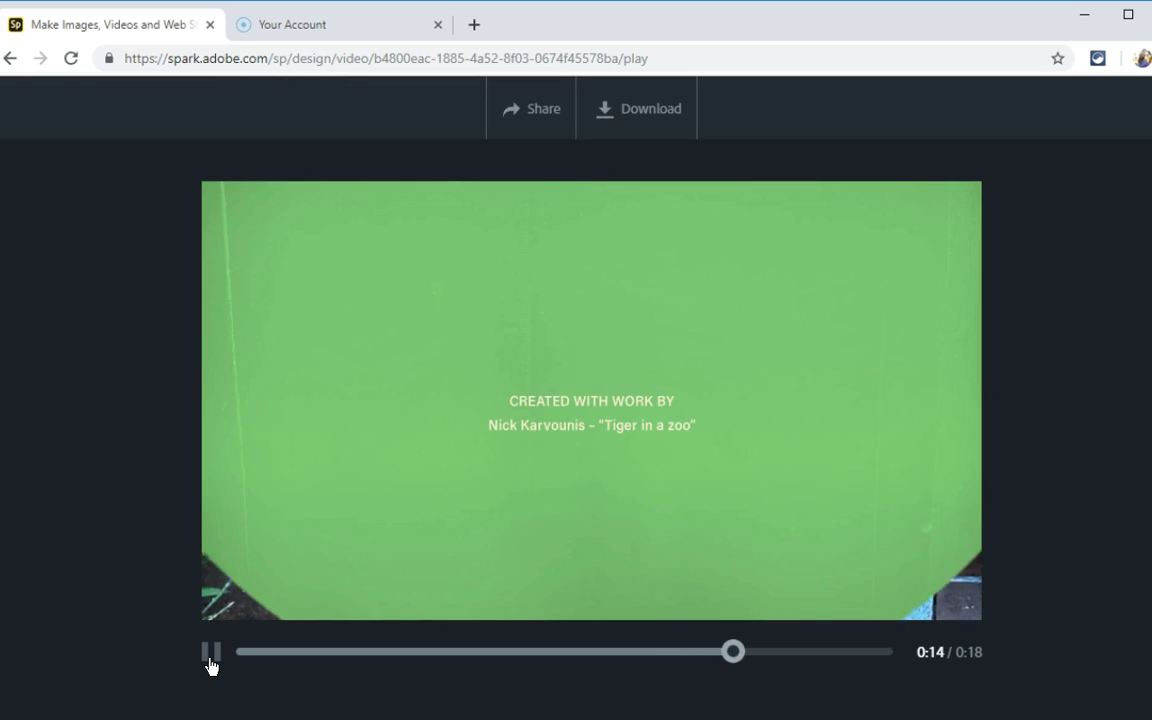
{"action": "left_click", "coordinate": [824, 123]}
{"action": "left_click", "coordinate": [1146, 114]}
Look over slide 2 and the Outro slide in the timeline and check the outro's layout options.
{"action": "left_click", "coordinate": [808, 668]}
{"action": "left_click_drag", "start_coordinate": [862, 714], "coordinate": [925, 712]}
{"action": "left_click", "coordinate": [186, 520]}
{"action": "left_click", "coordinate": [402, 656]}
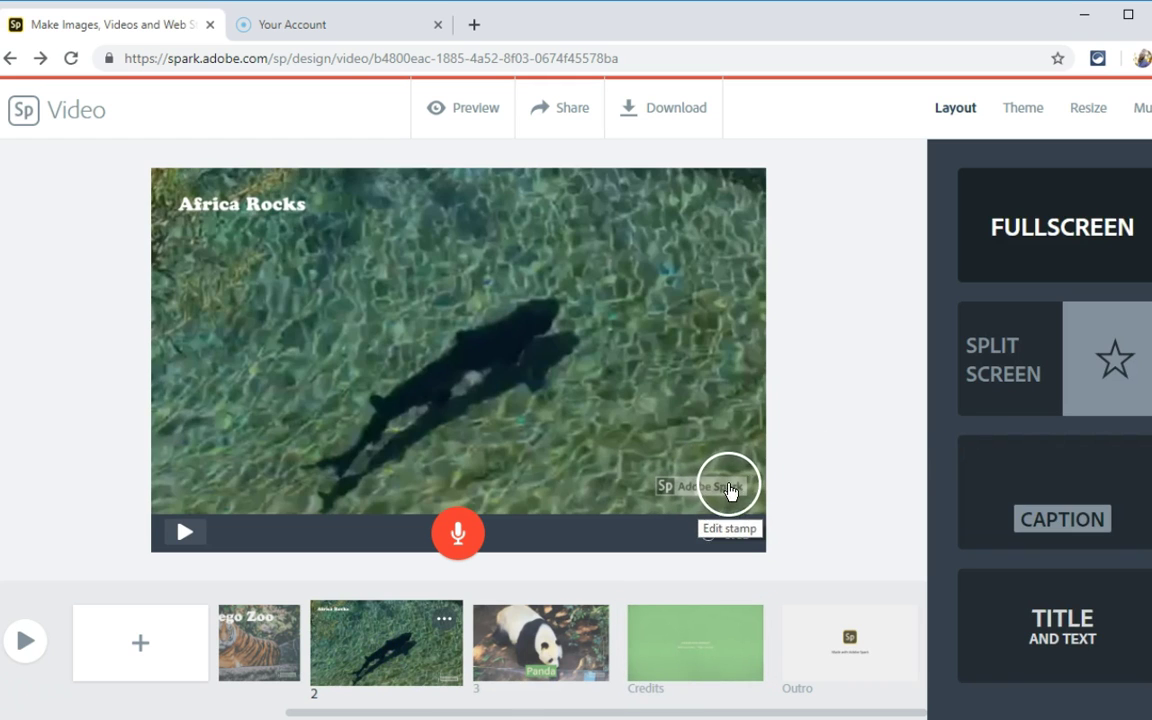
{"action": "left_click", "coordinate": [830, 657]}
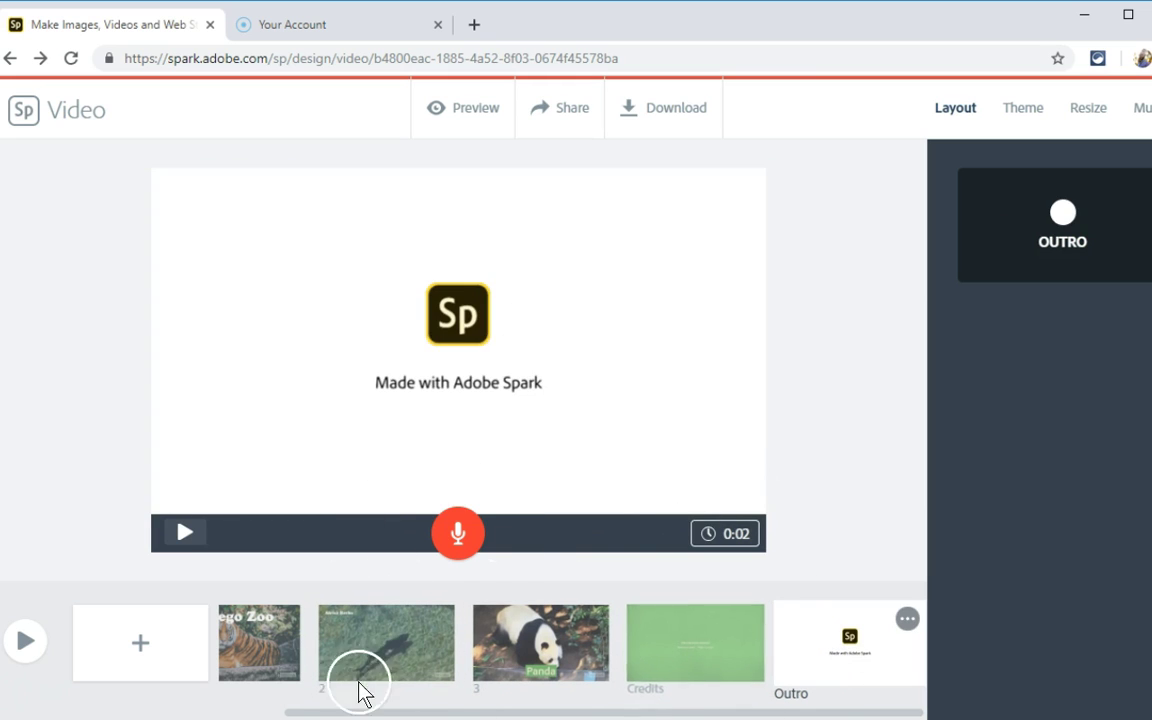
{"action": "left_click_drag", "start_coordinate": [422, 712], "coordinate": [185, 710]}
{"action": "left_click", "coordinate": [1024, 108]}
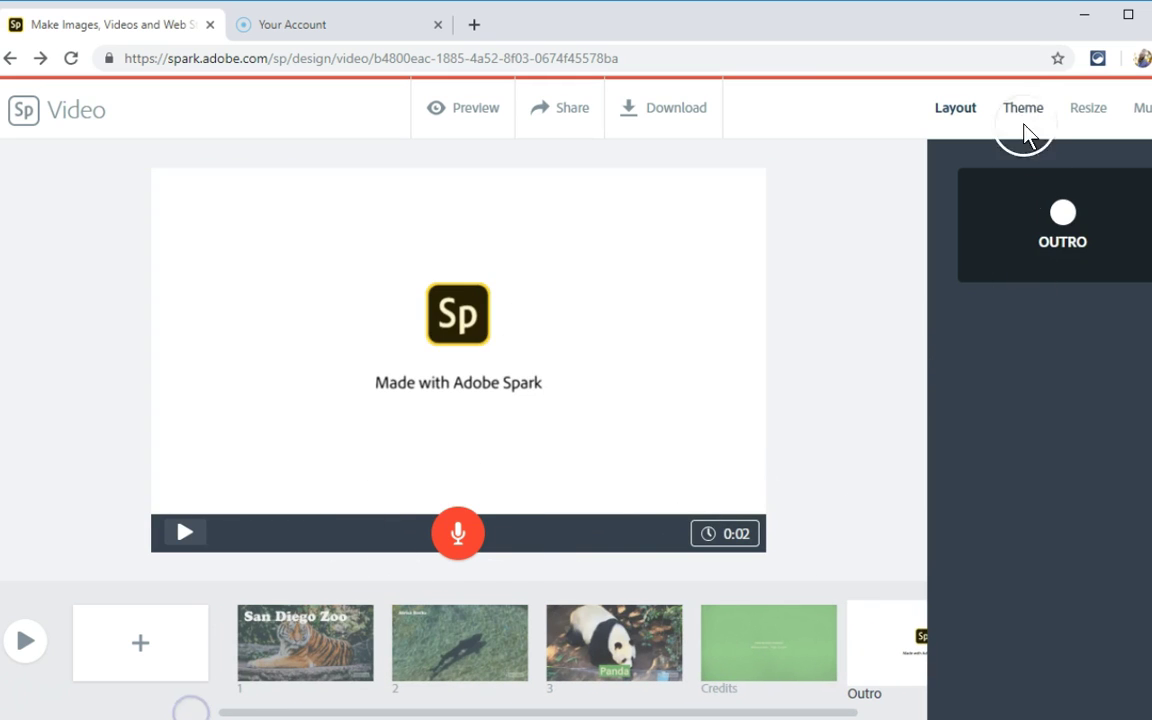
{"action": "left_click", "coordinate": [938, 110]}
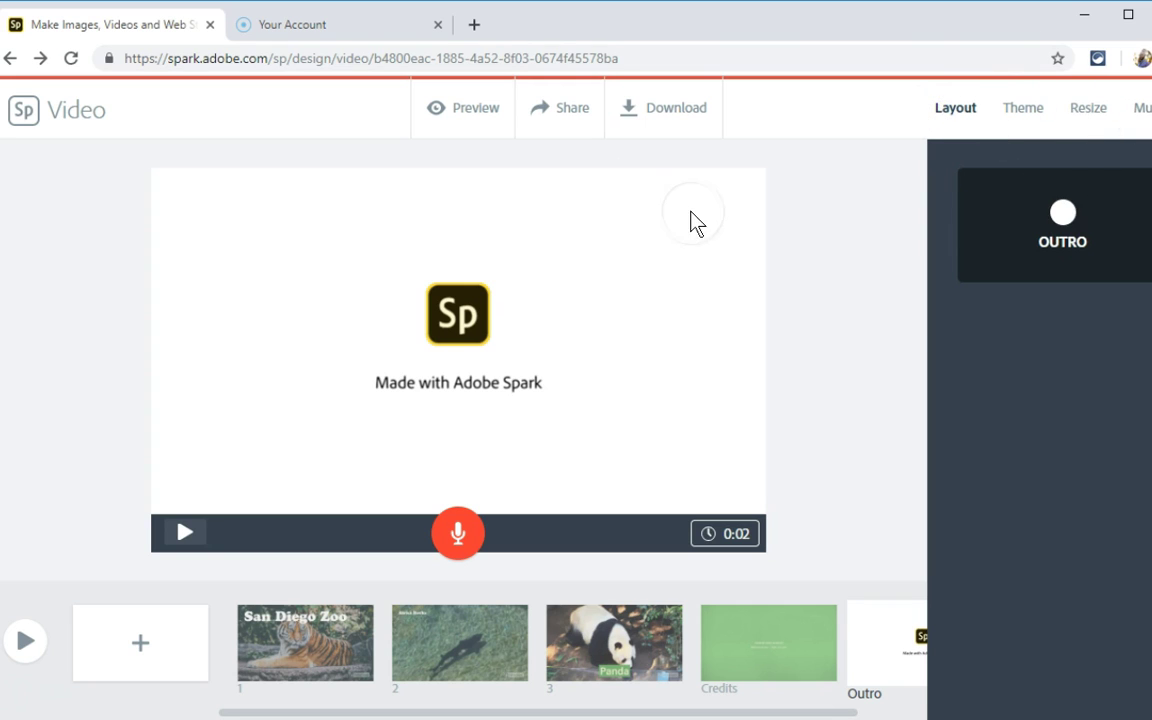